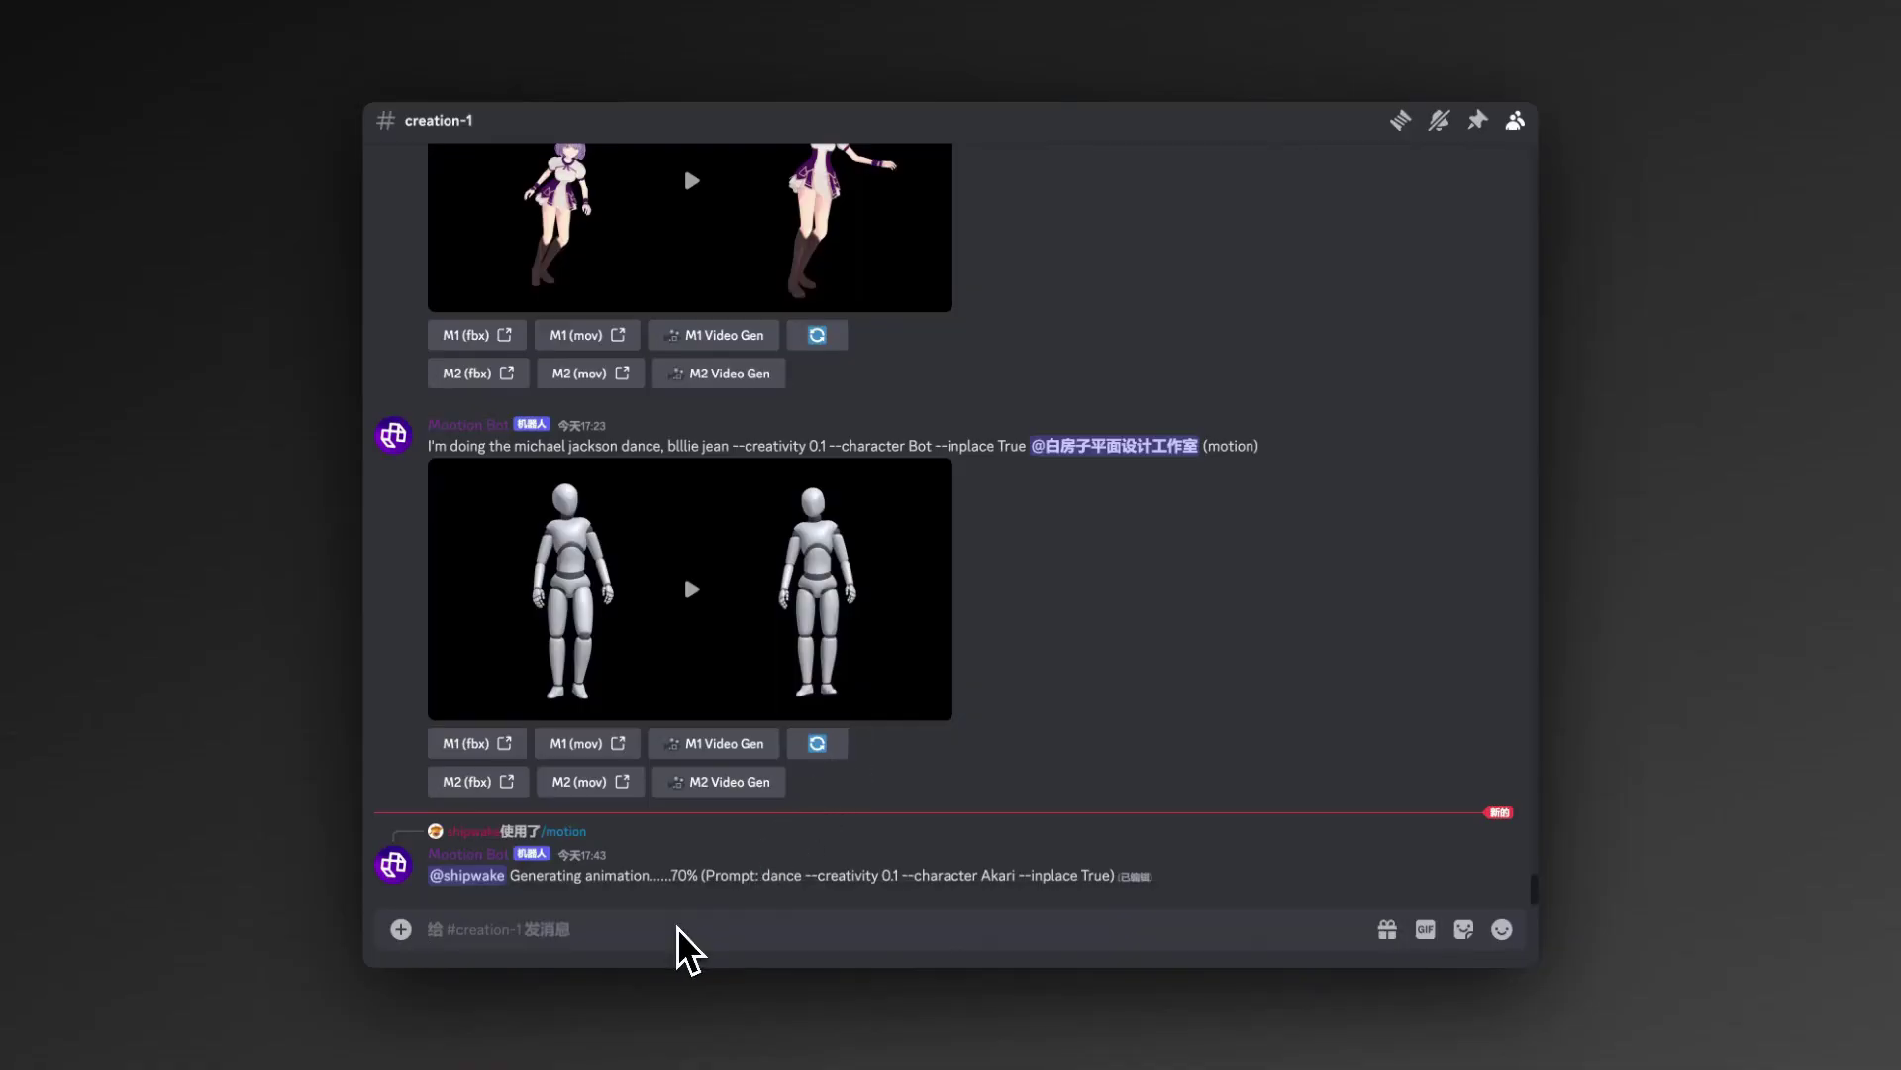
Submit a /motion request with the prompt "Leap, 360-degree flip, roundhouse kick", character Bot and inplace True
text(/)
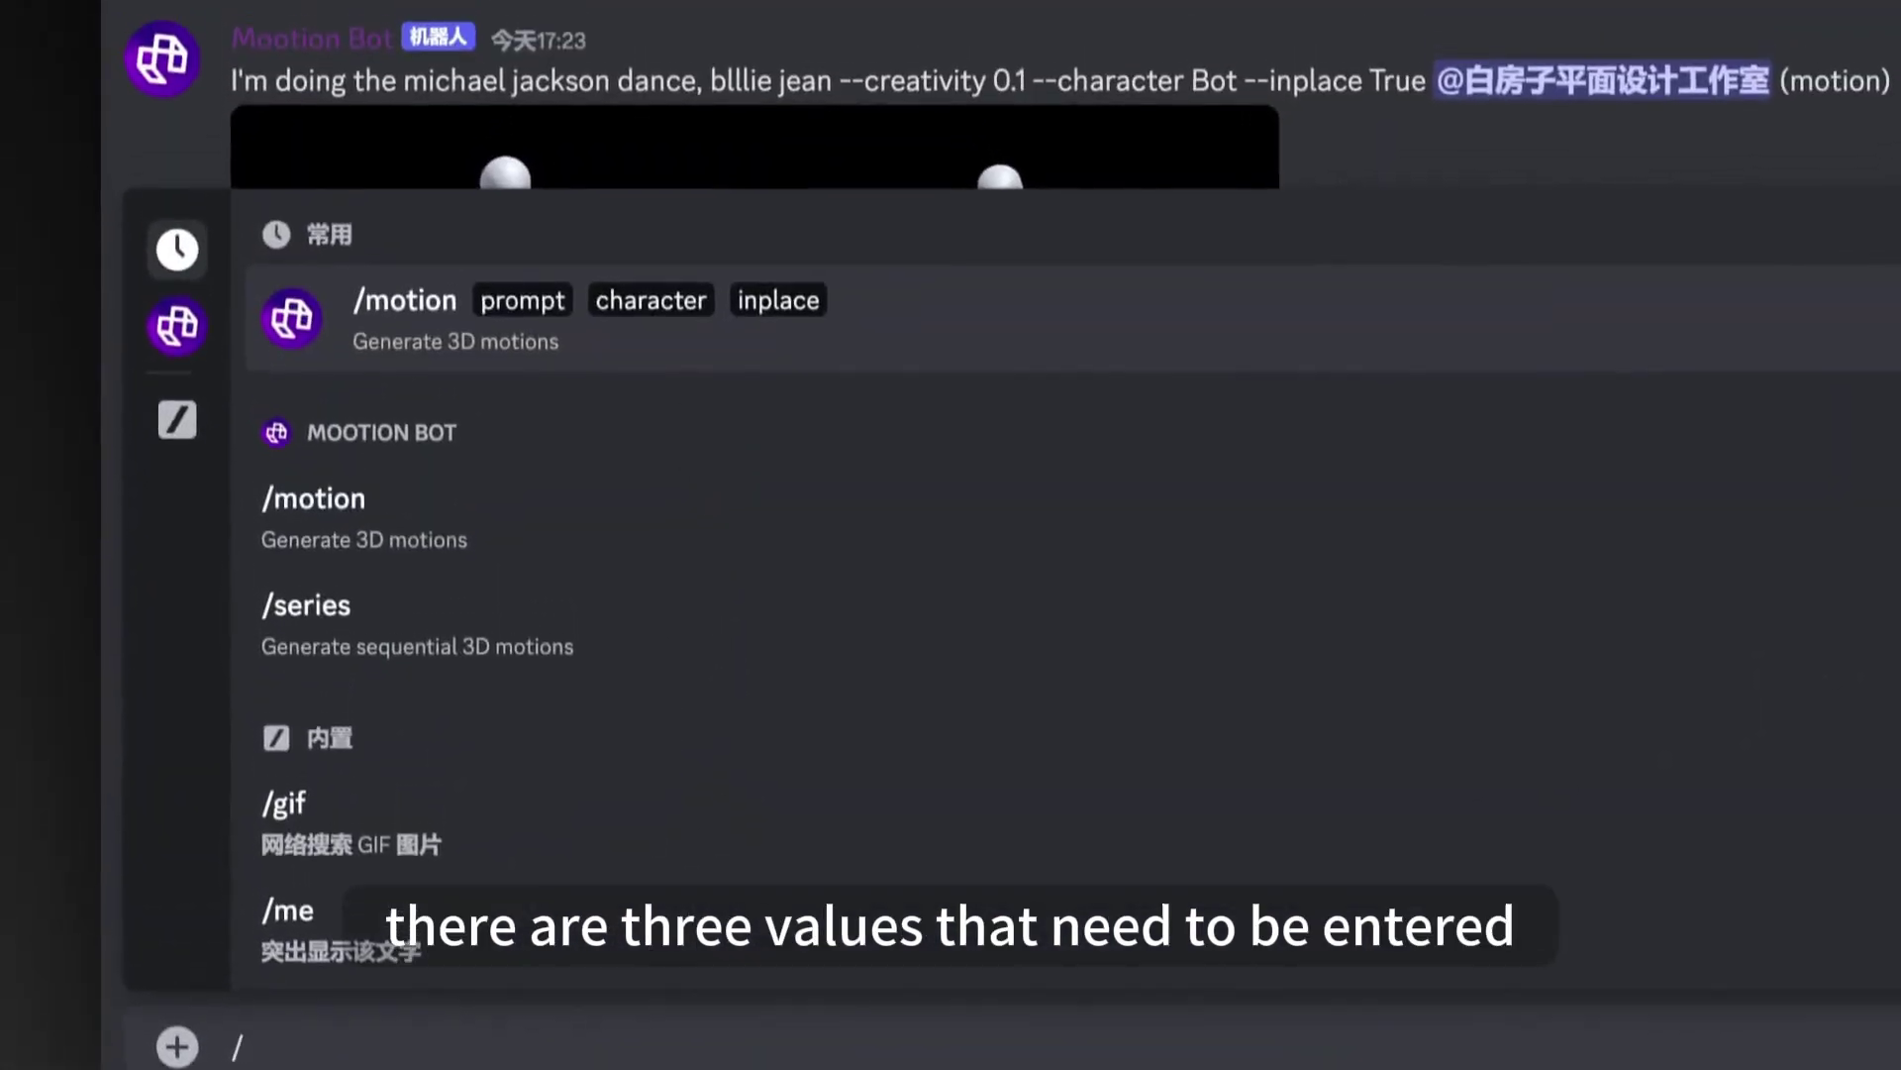
click(693, 396)
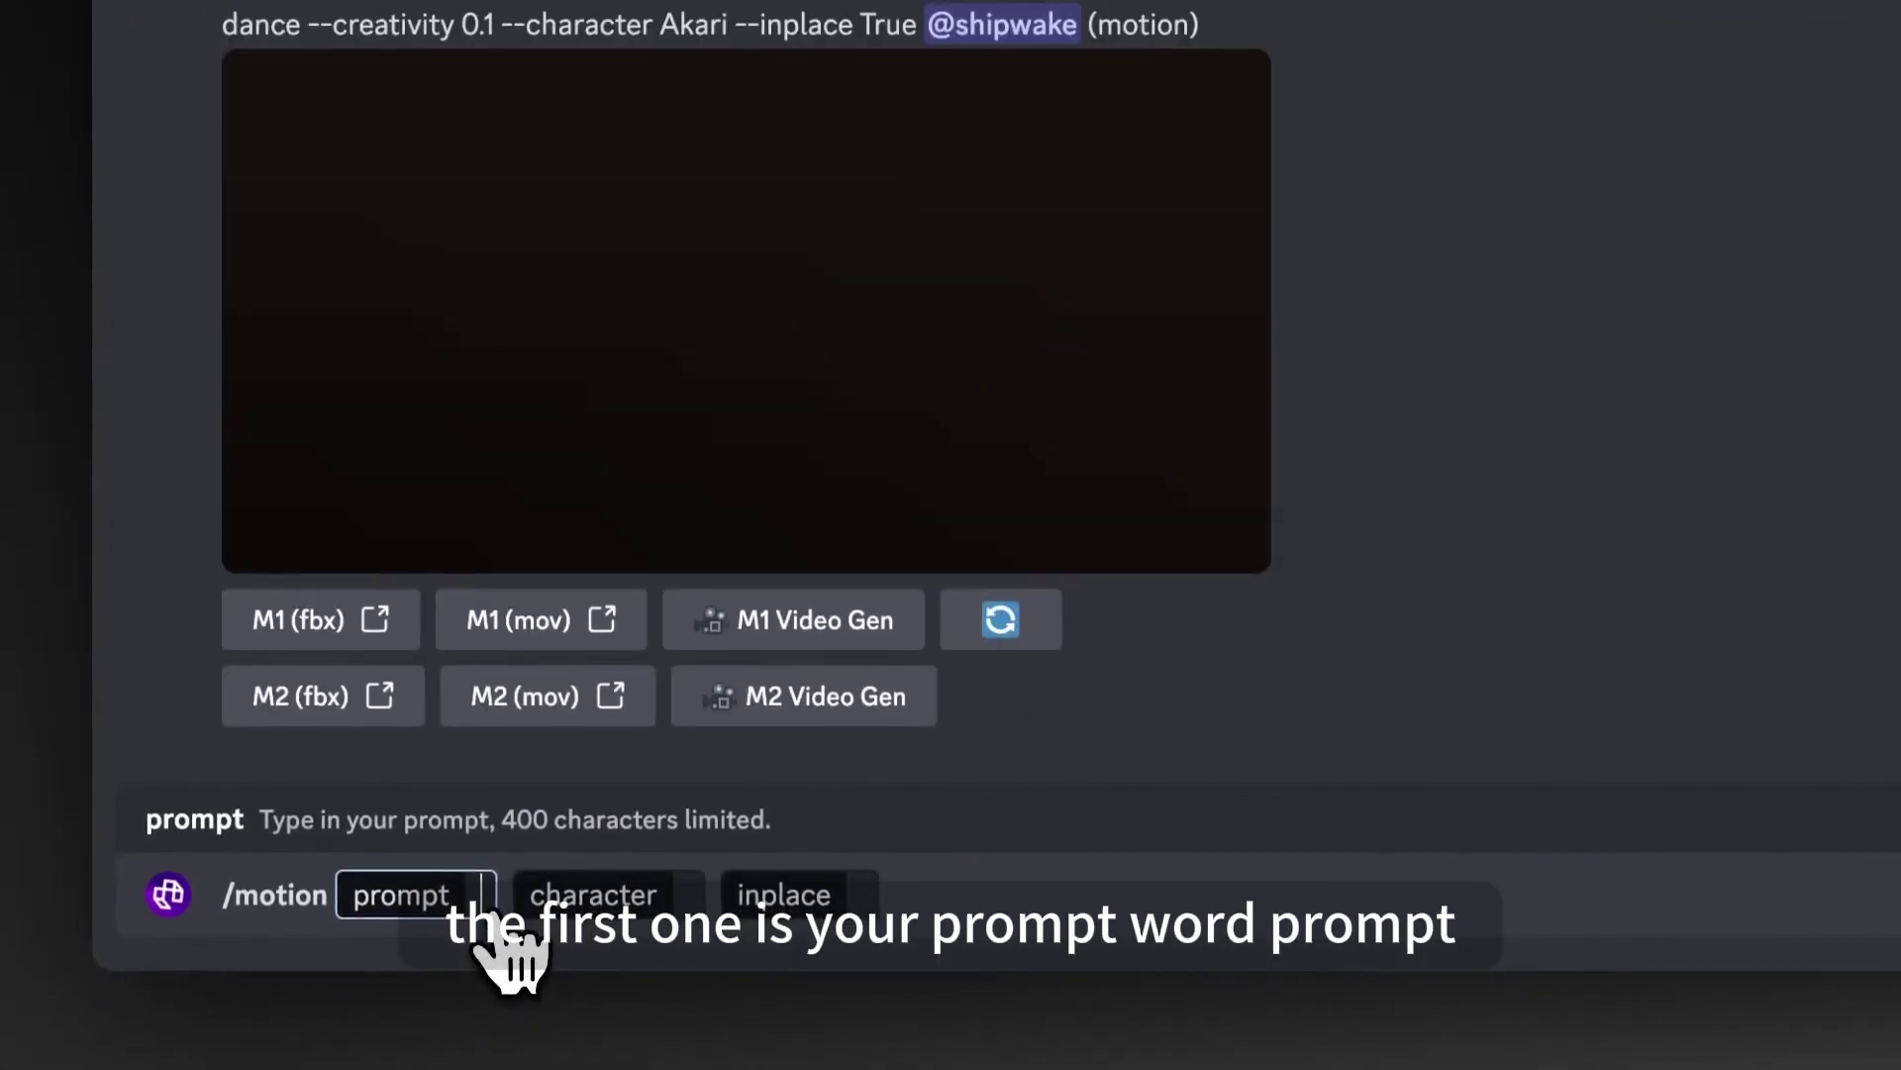
text(Leap, 360-degree flip, roundhouse kick)
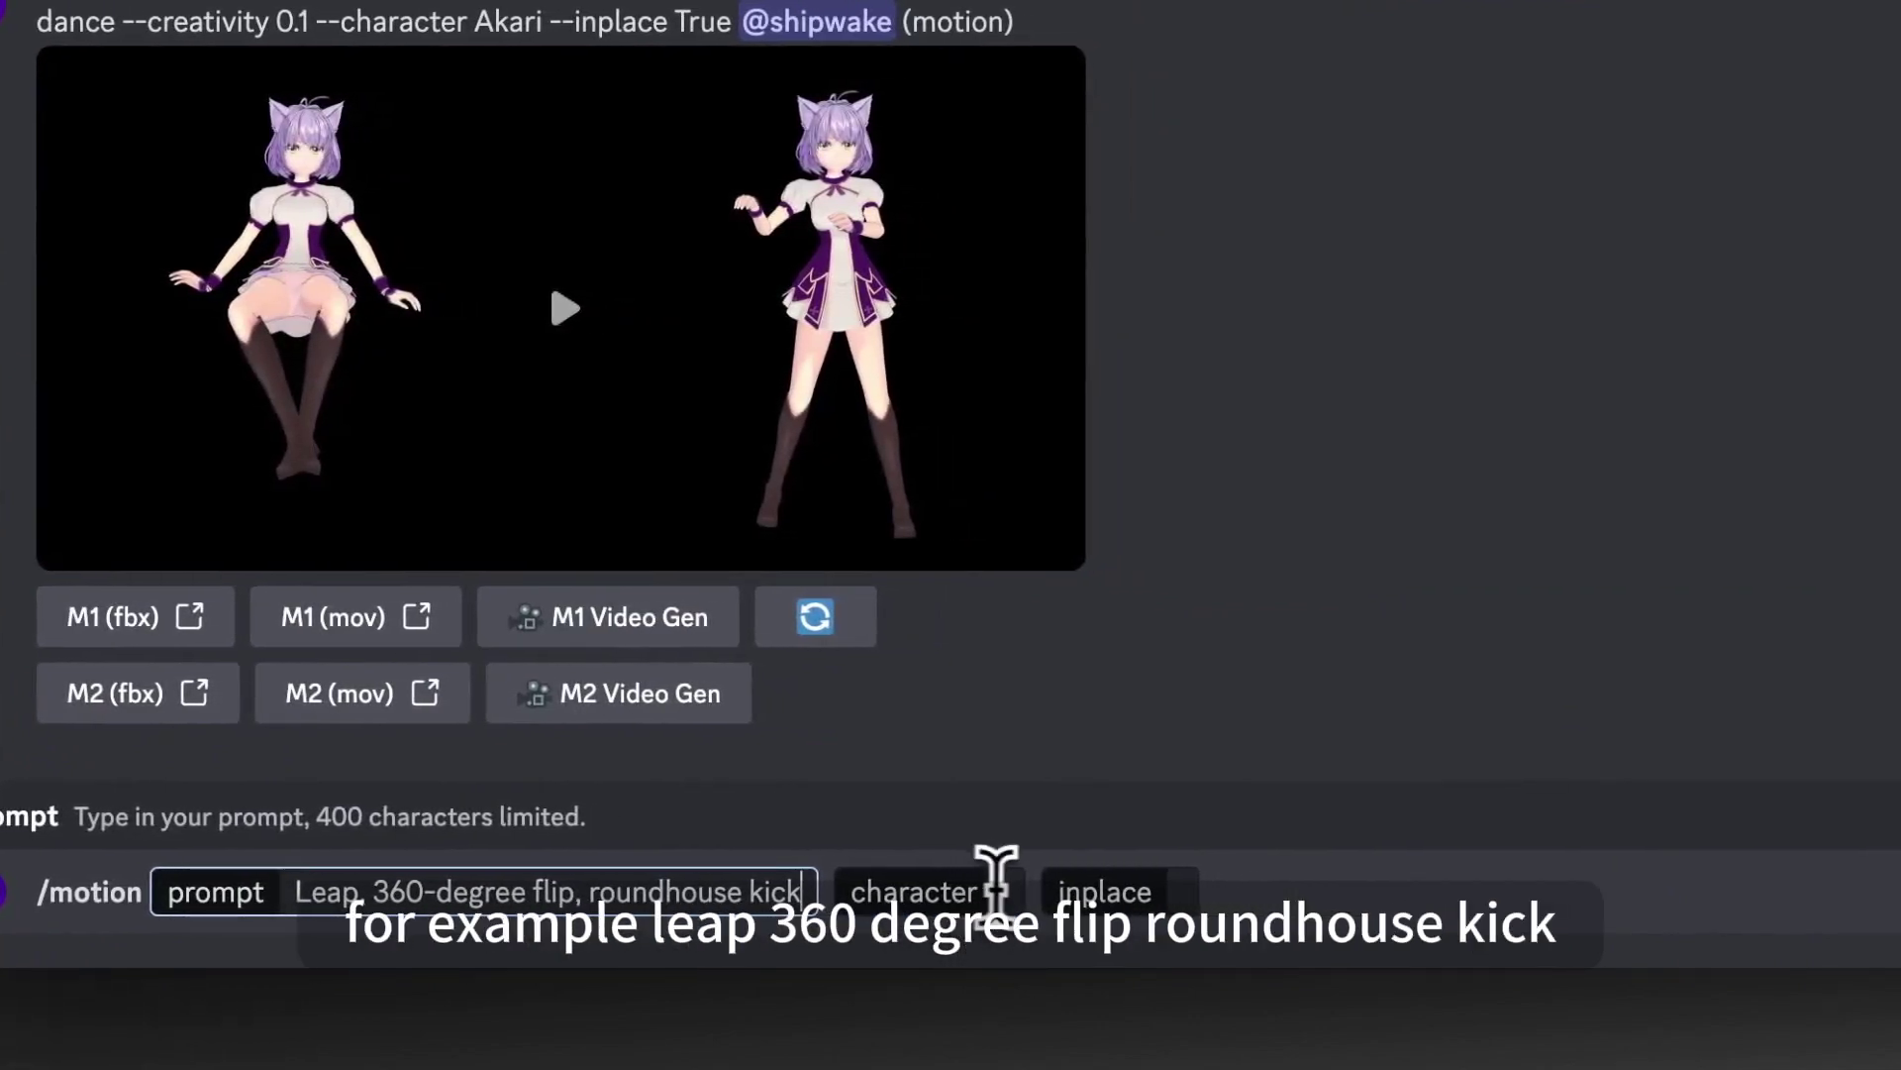
click(1025, 887)
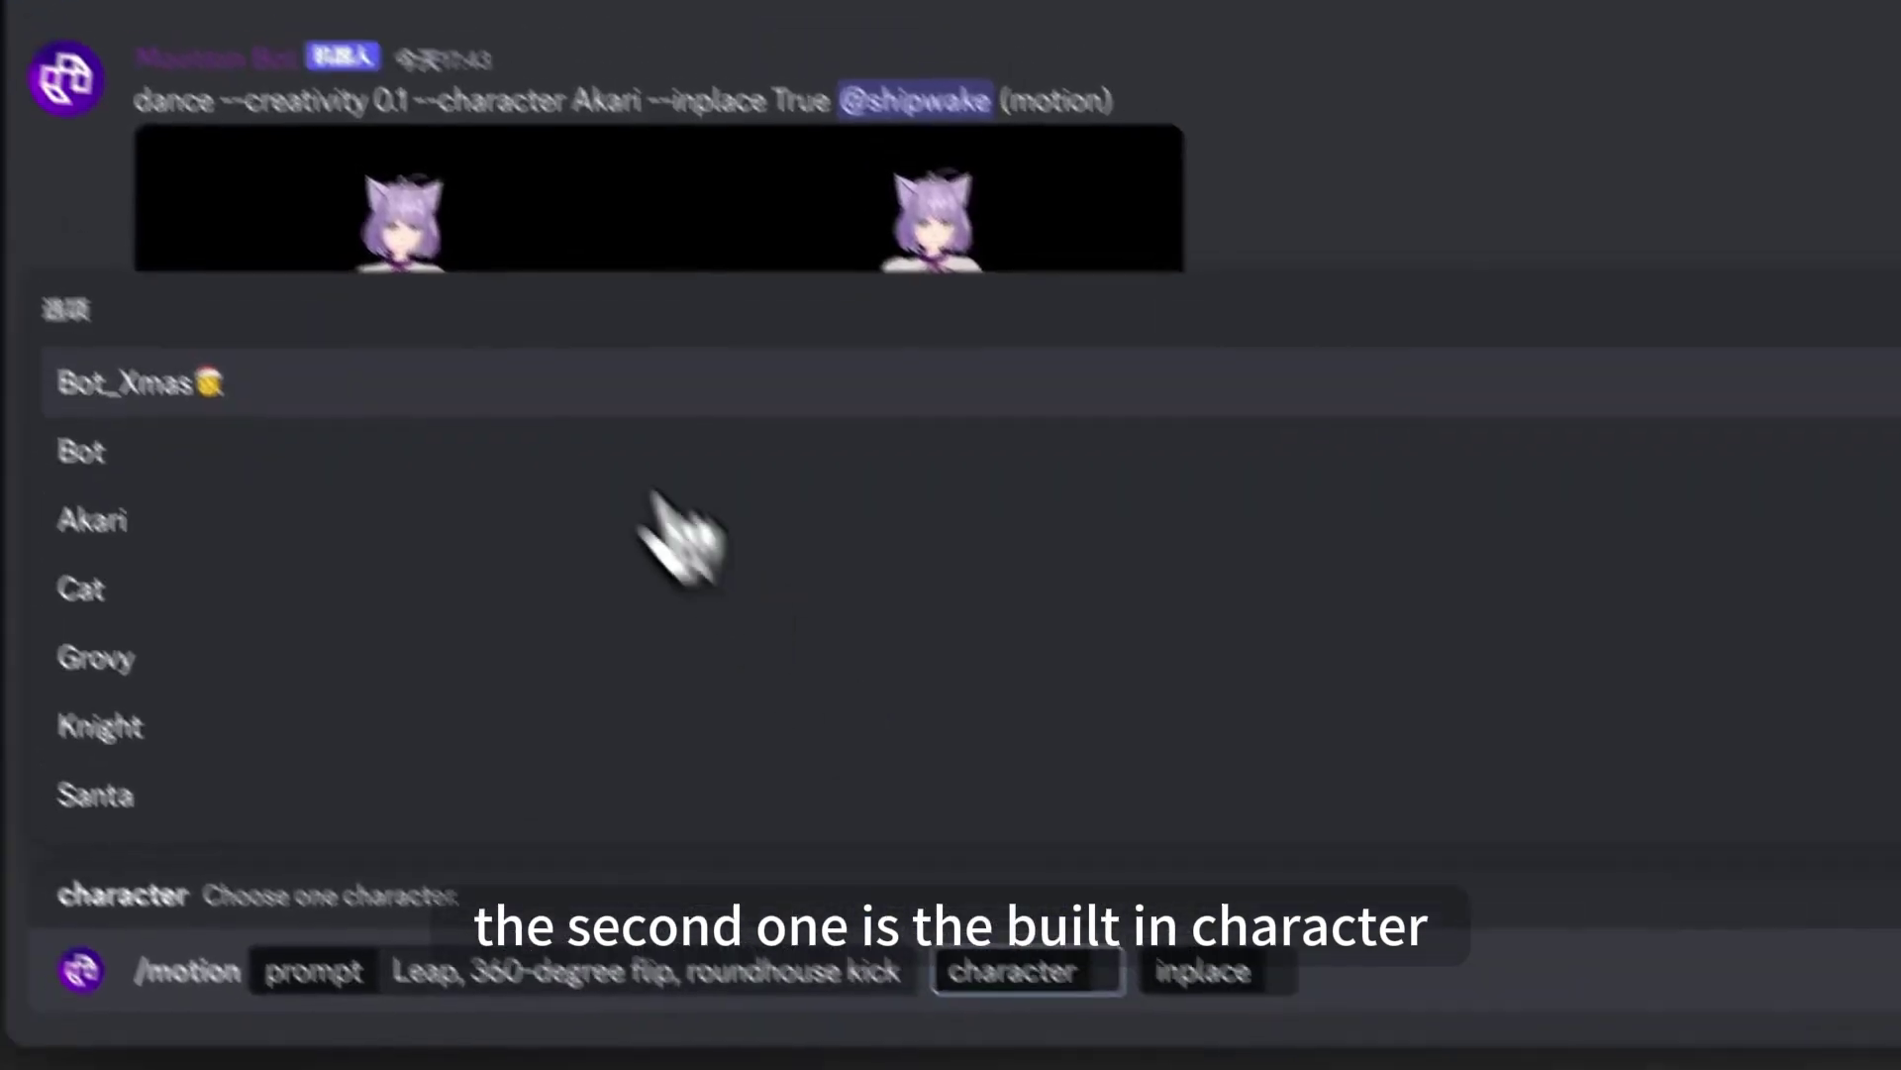
click(392, 510)
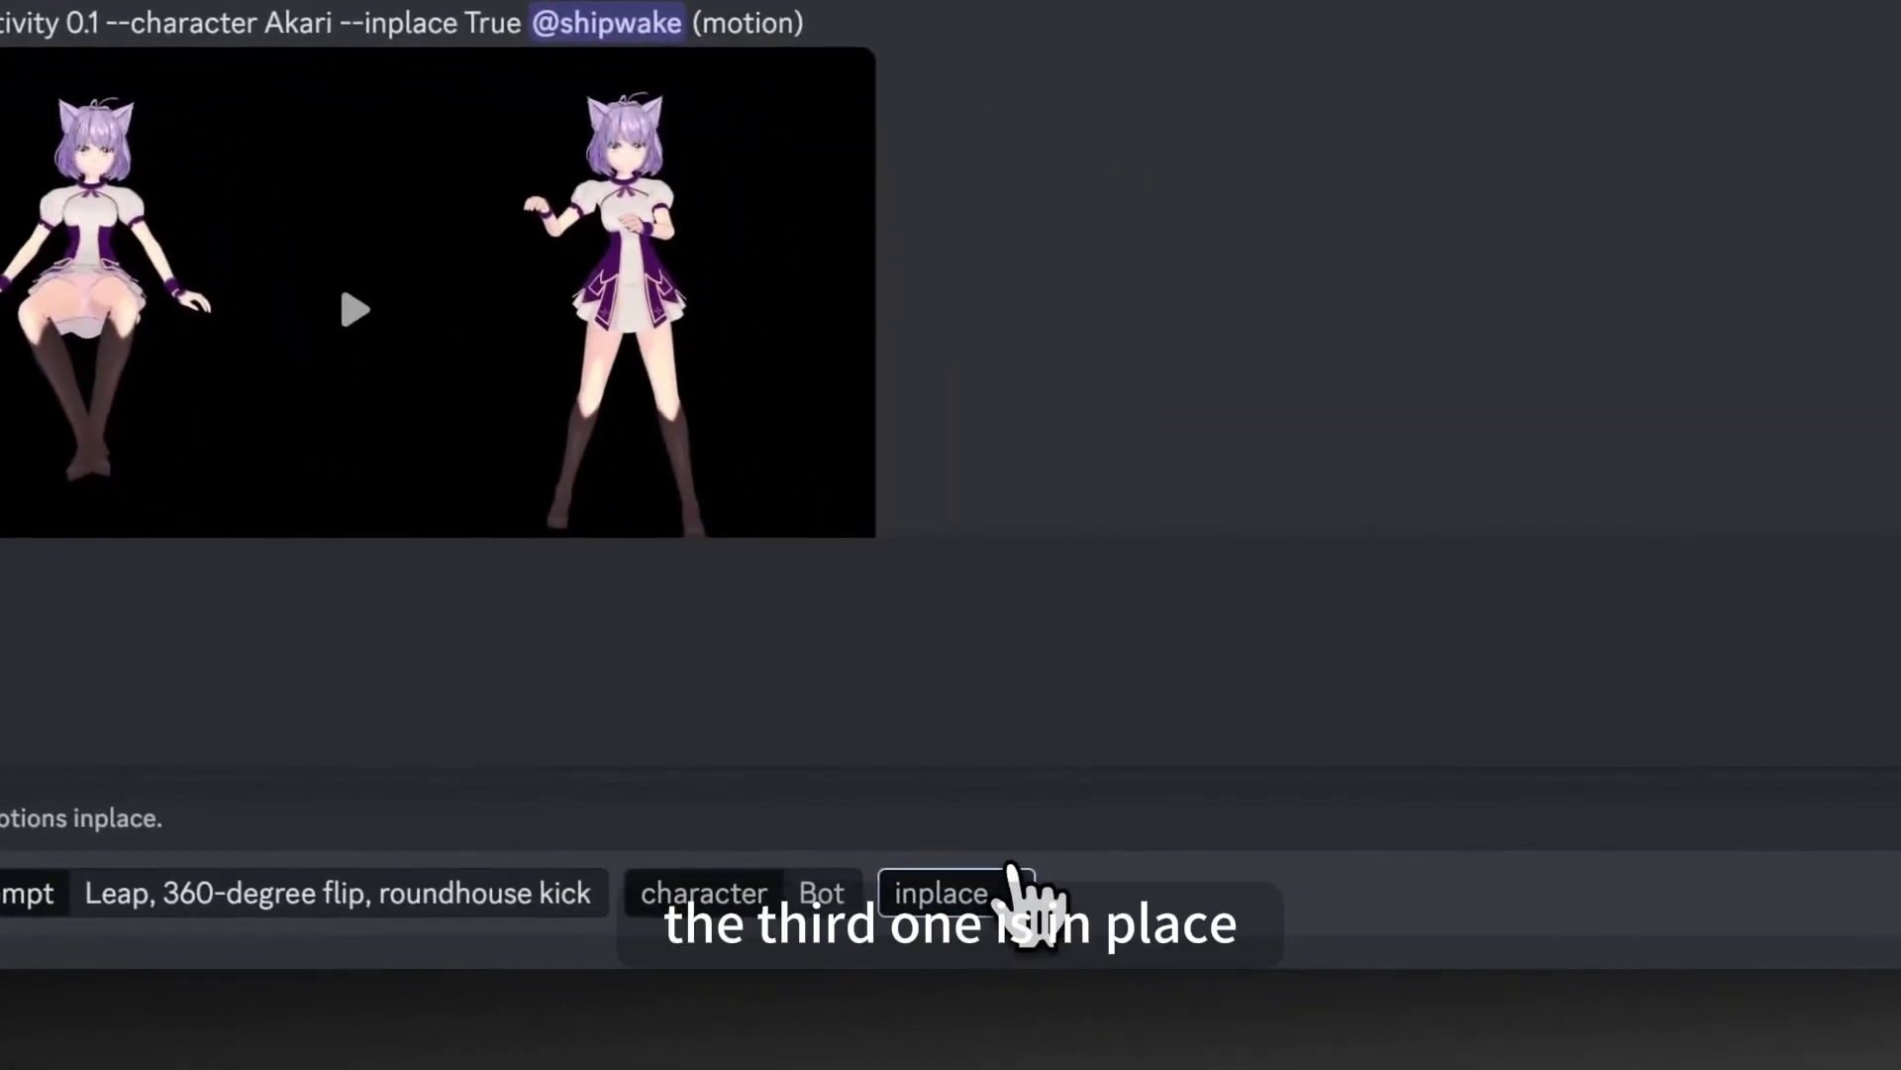
click(947, 752)
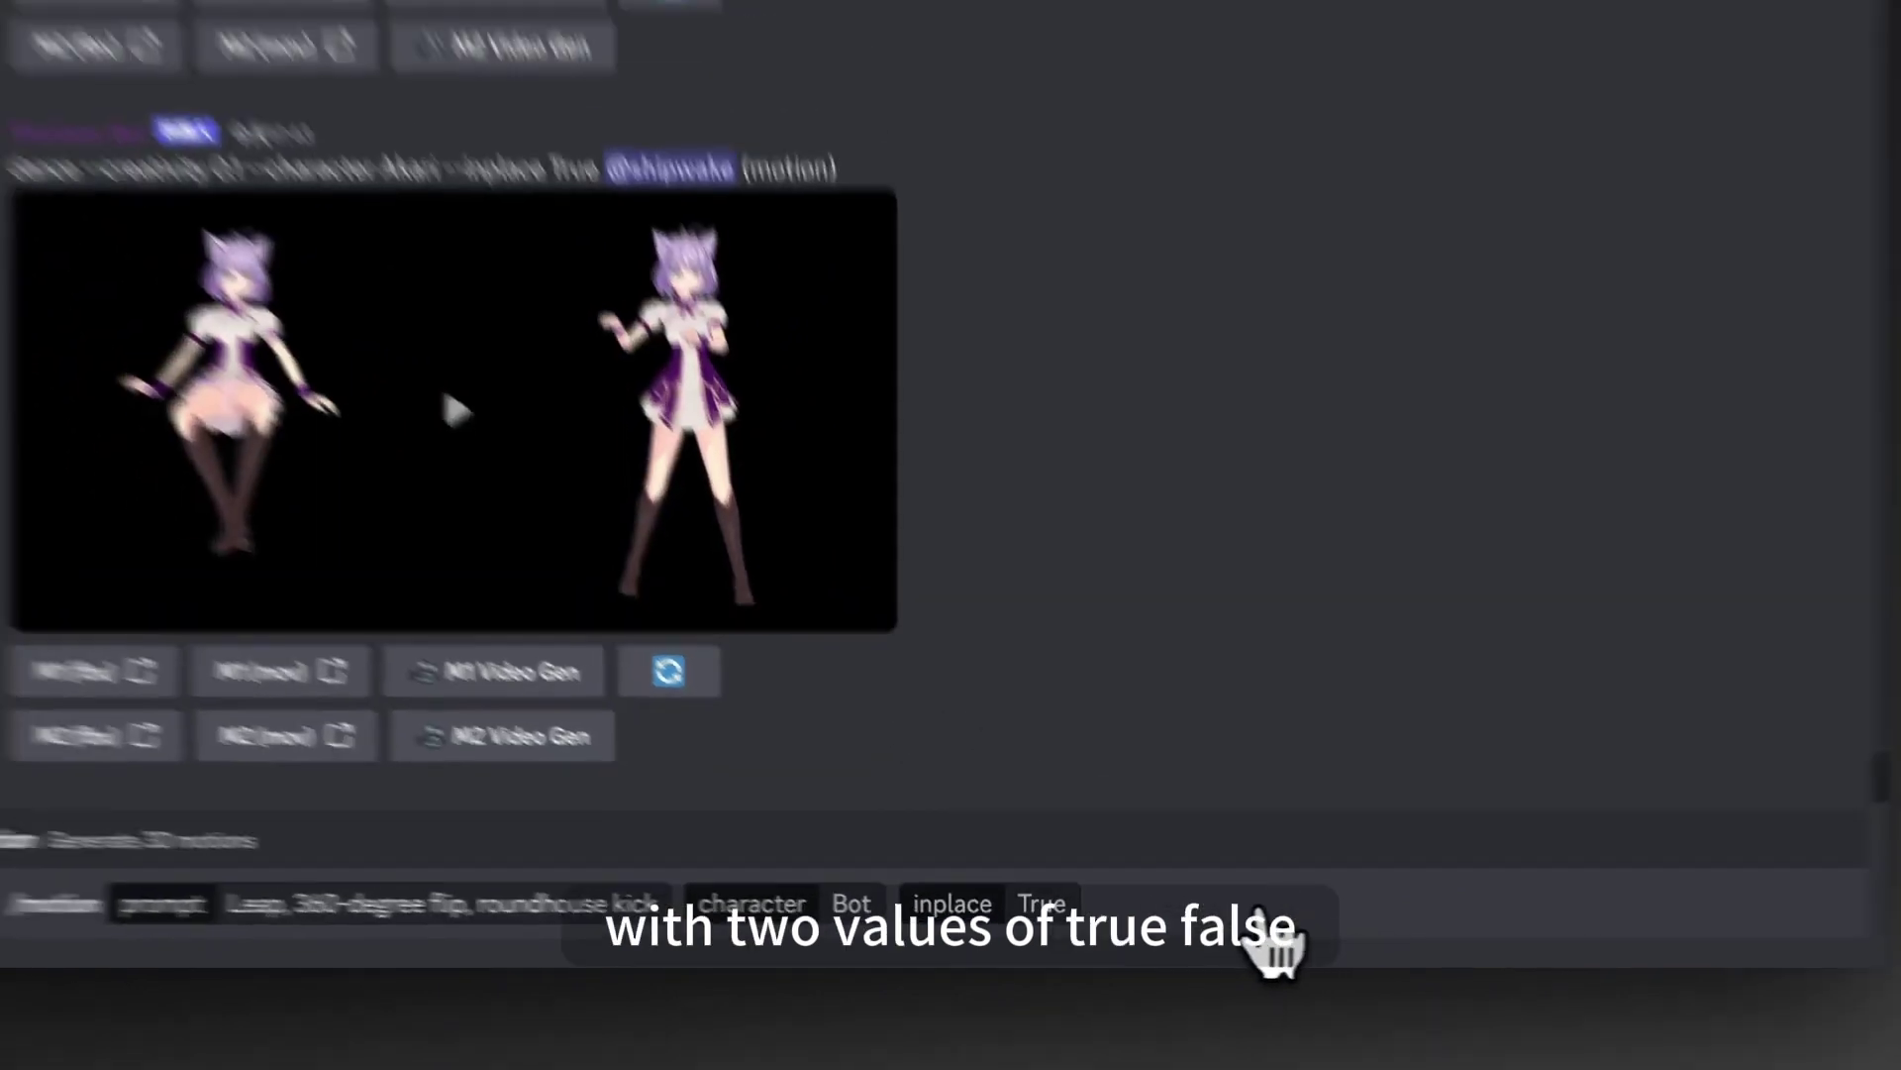
key(Return)
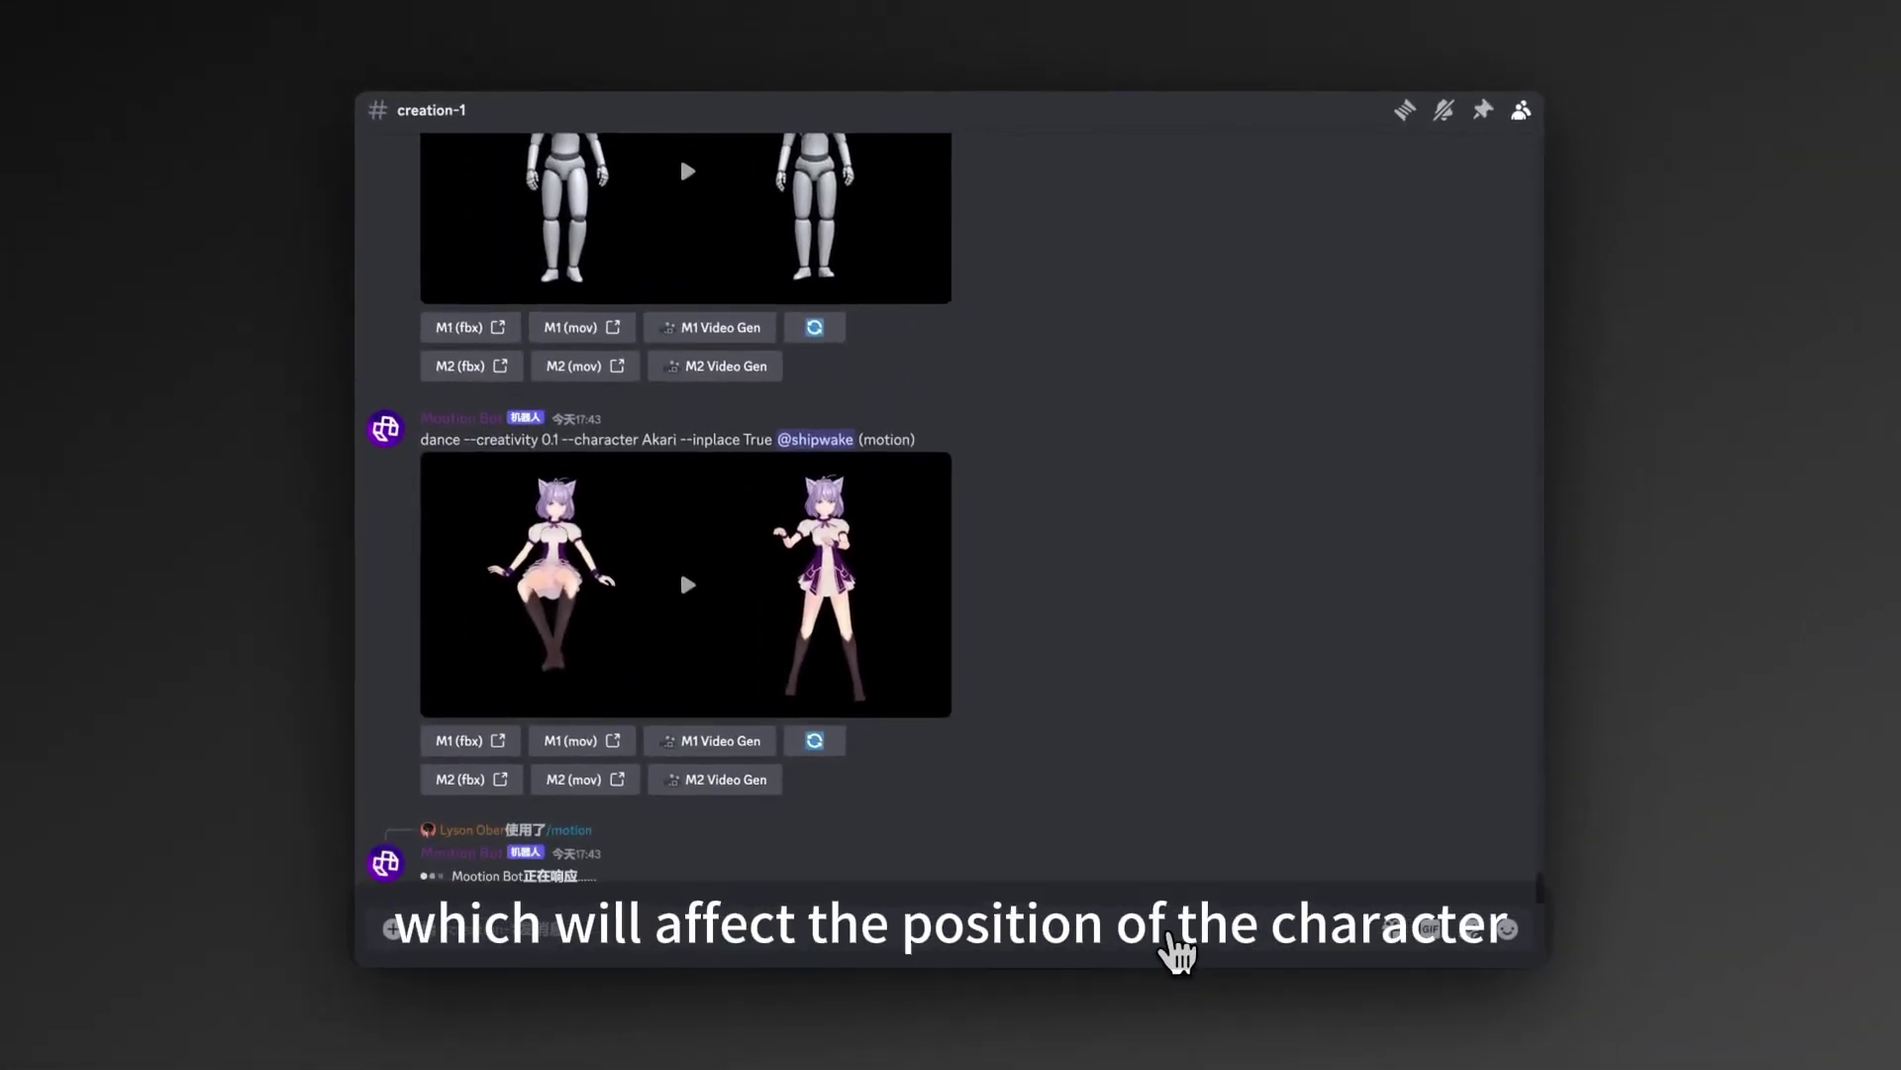
text(/)
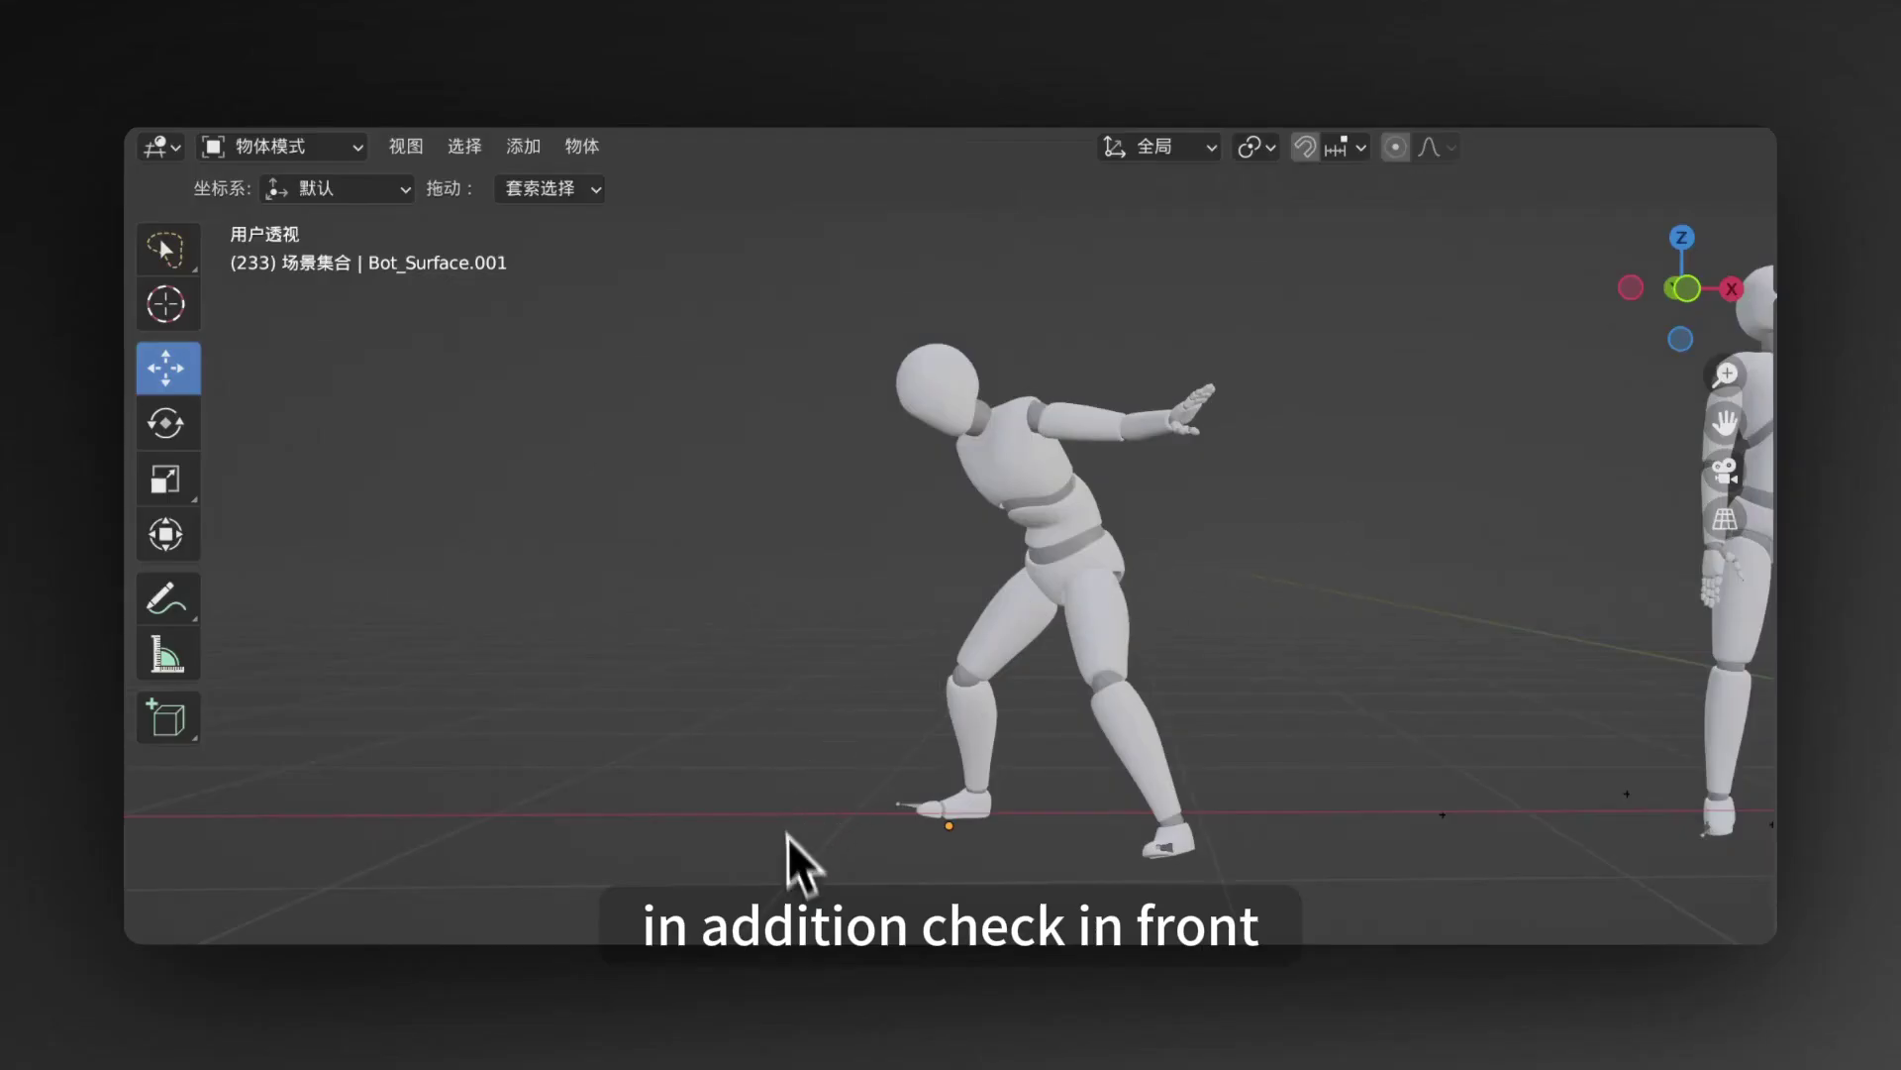
In Blender, shift the posed bot slightly along the ground and delete its outer body mesh, Bot_Surface.001
mouse_move(787, 841)
mouse_down()
mouse_move(1310, 832)
mouse_move(904, 241)
mouse_move(832, 404)
mouse_up()
key(g)
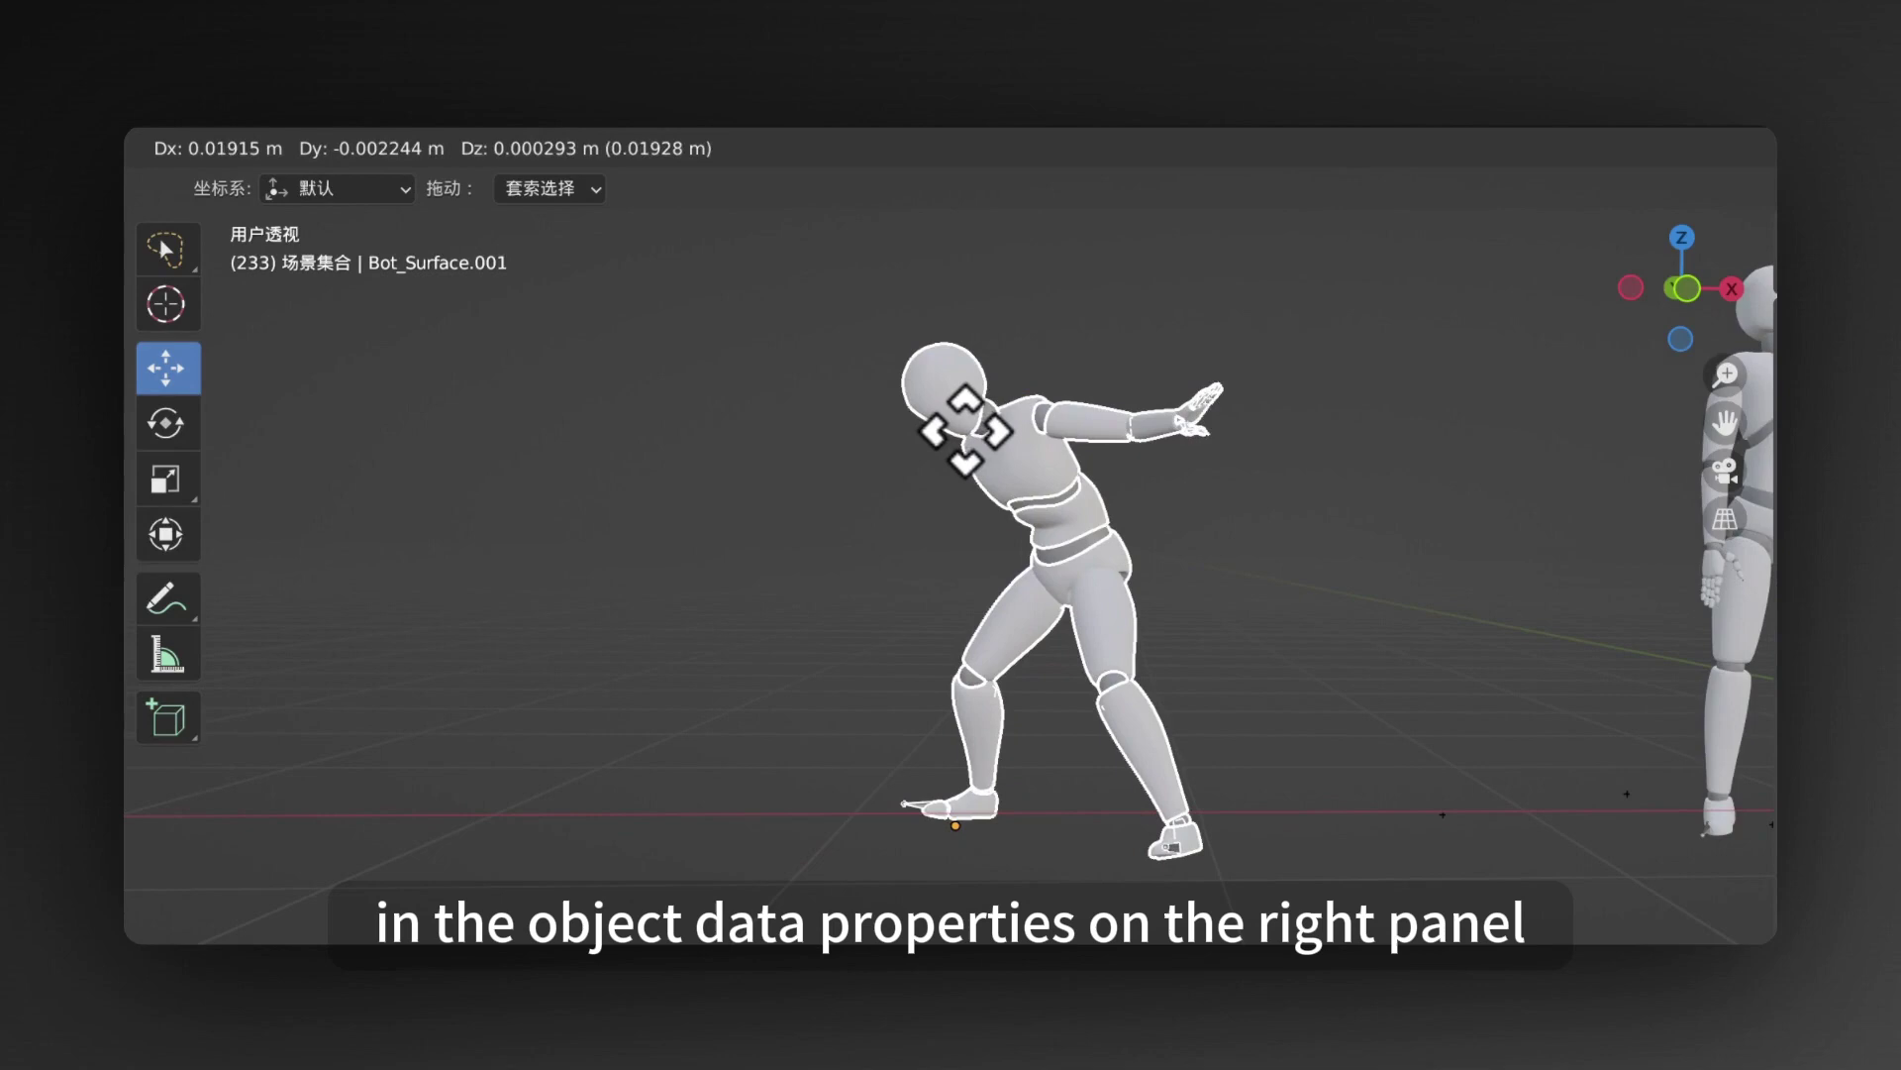
click(919, 428)
click(1112, 531)
click(996, 475)
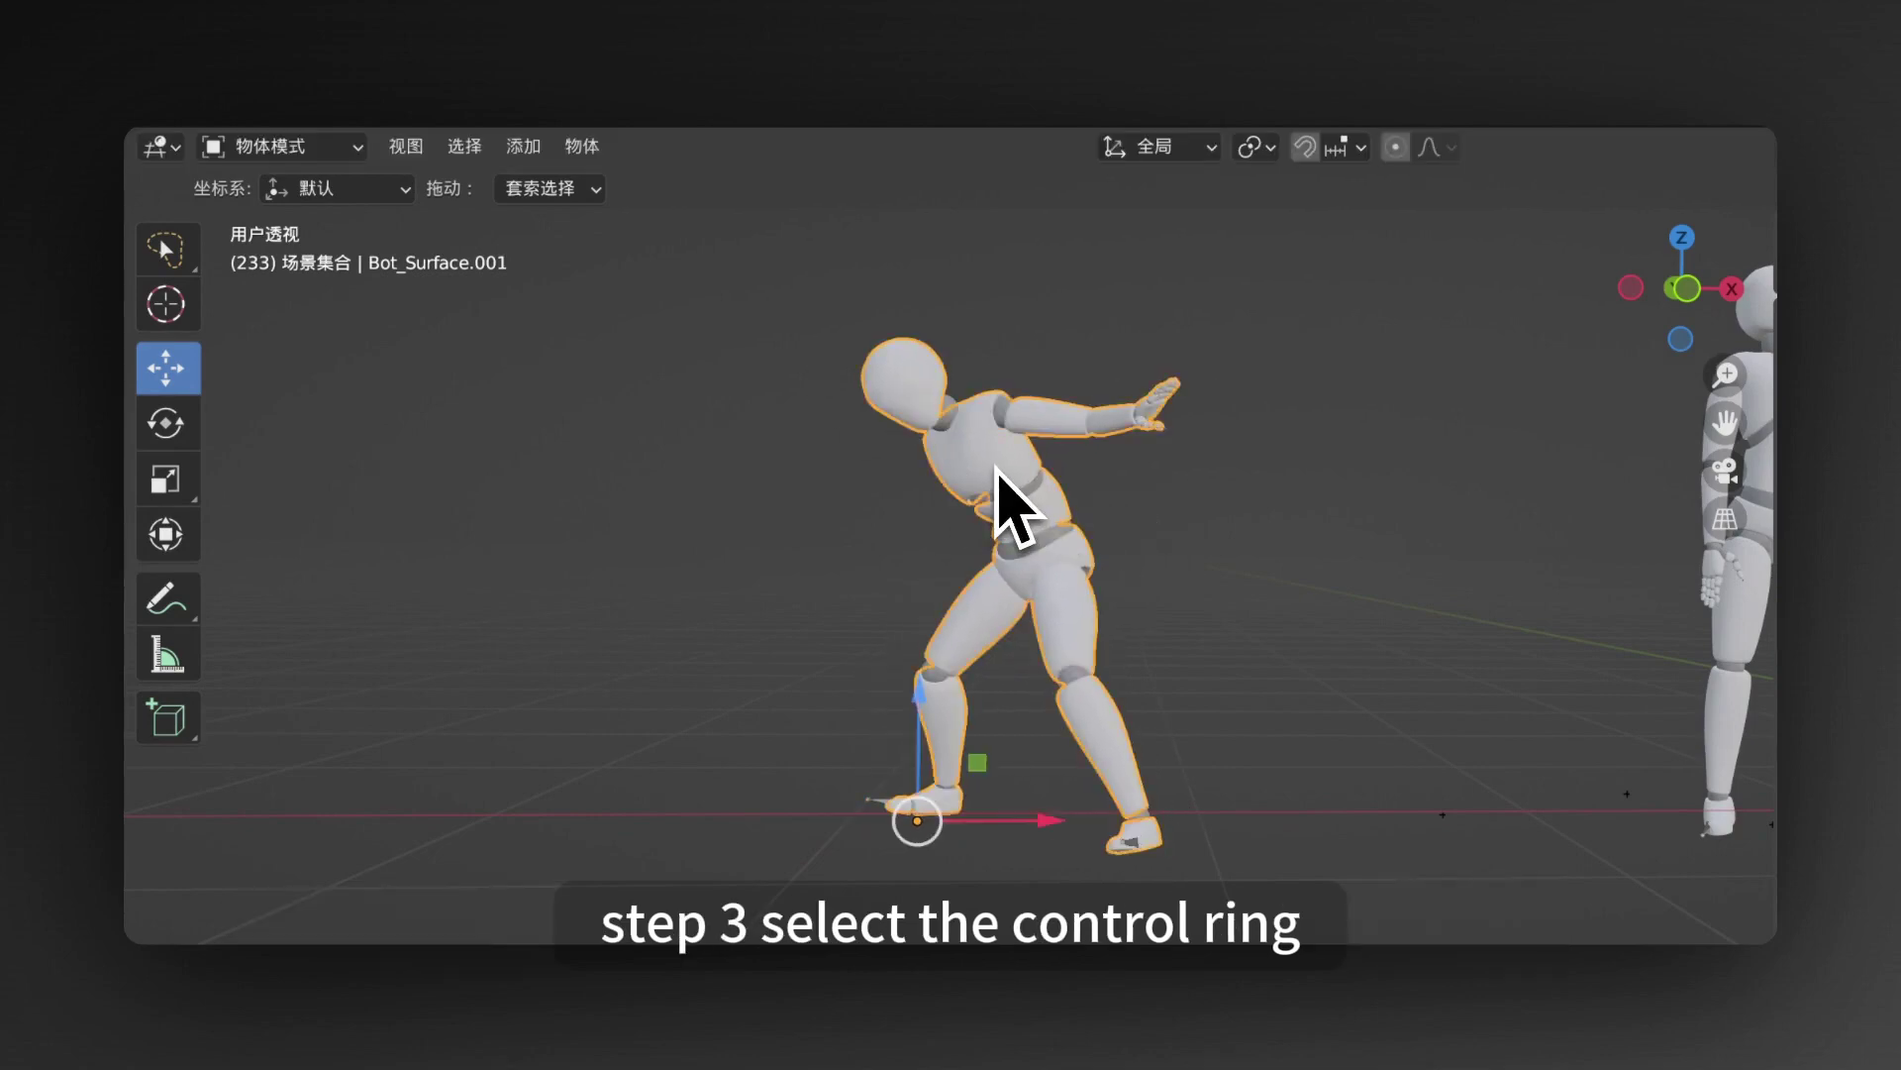
key(x)
click(996, 473)
Select the posed bot's joint spheres, Bot_Joints.001, and delete them from the scene
click(1000, 485)
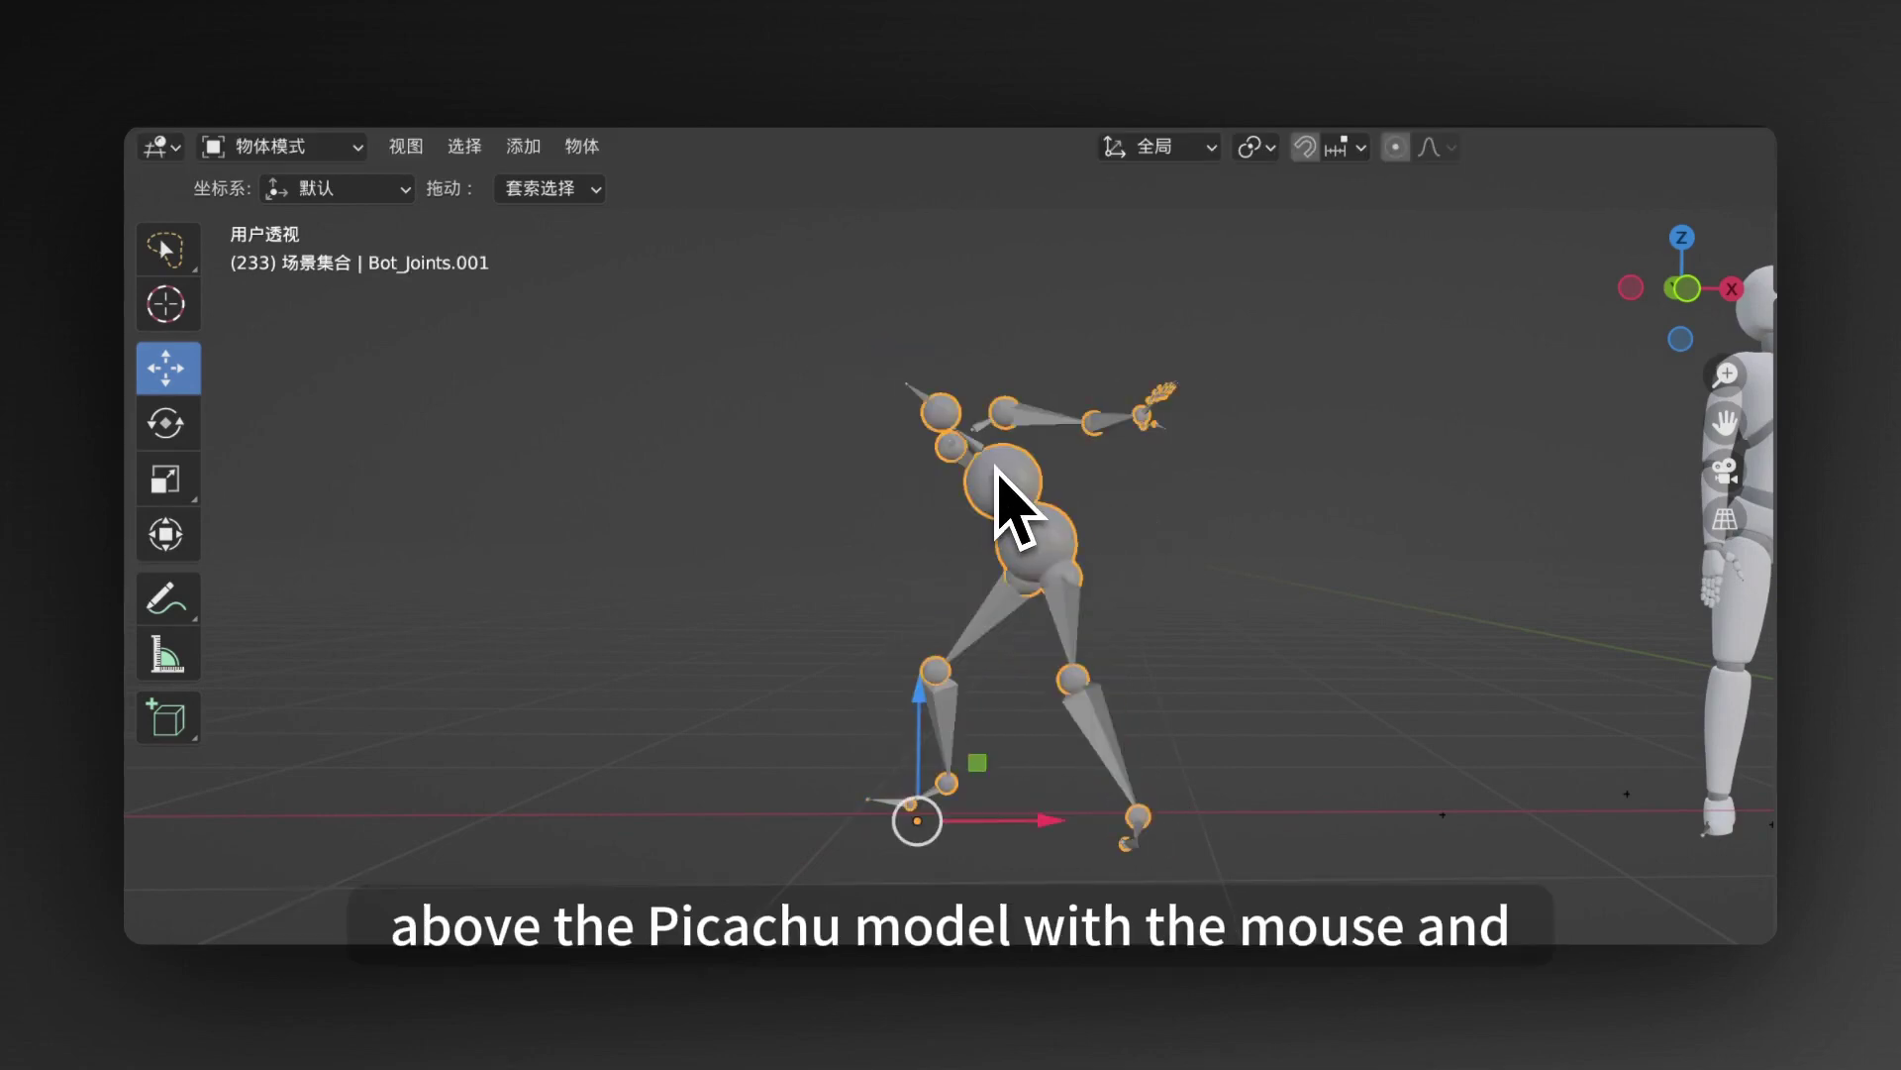
click(1030, 441)
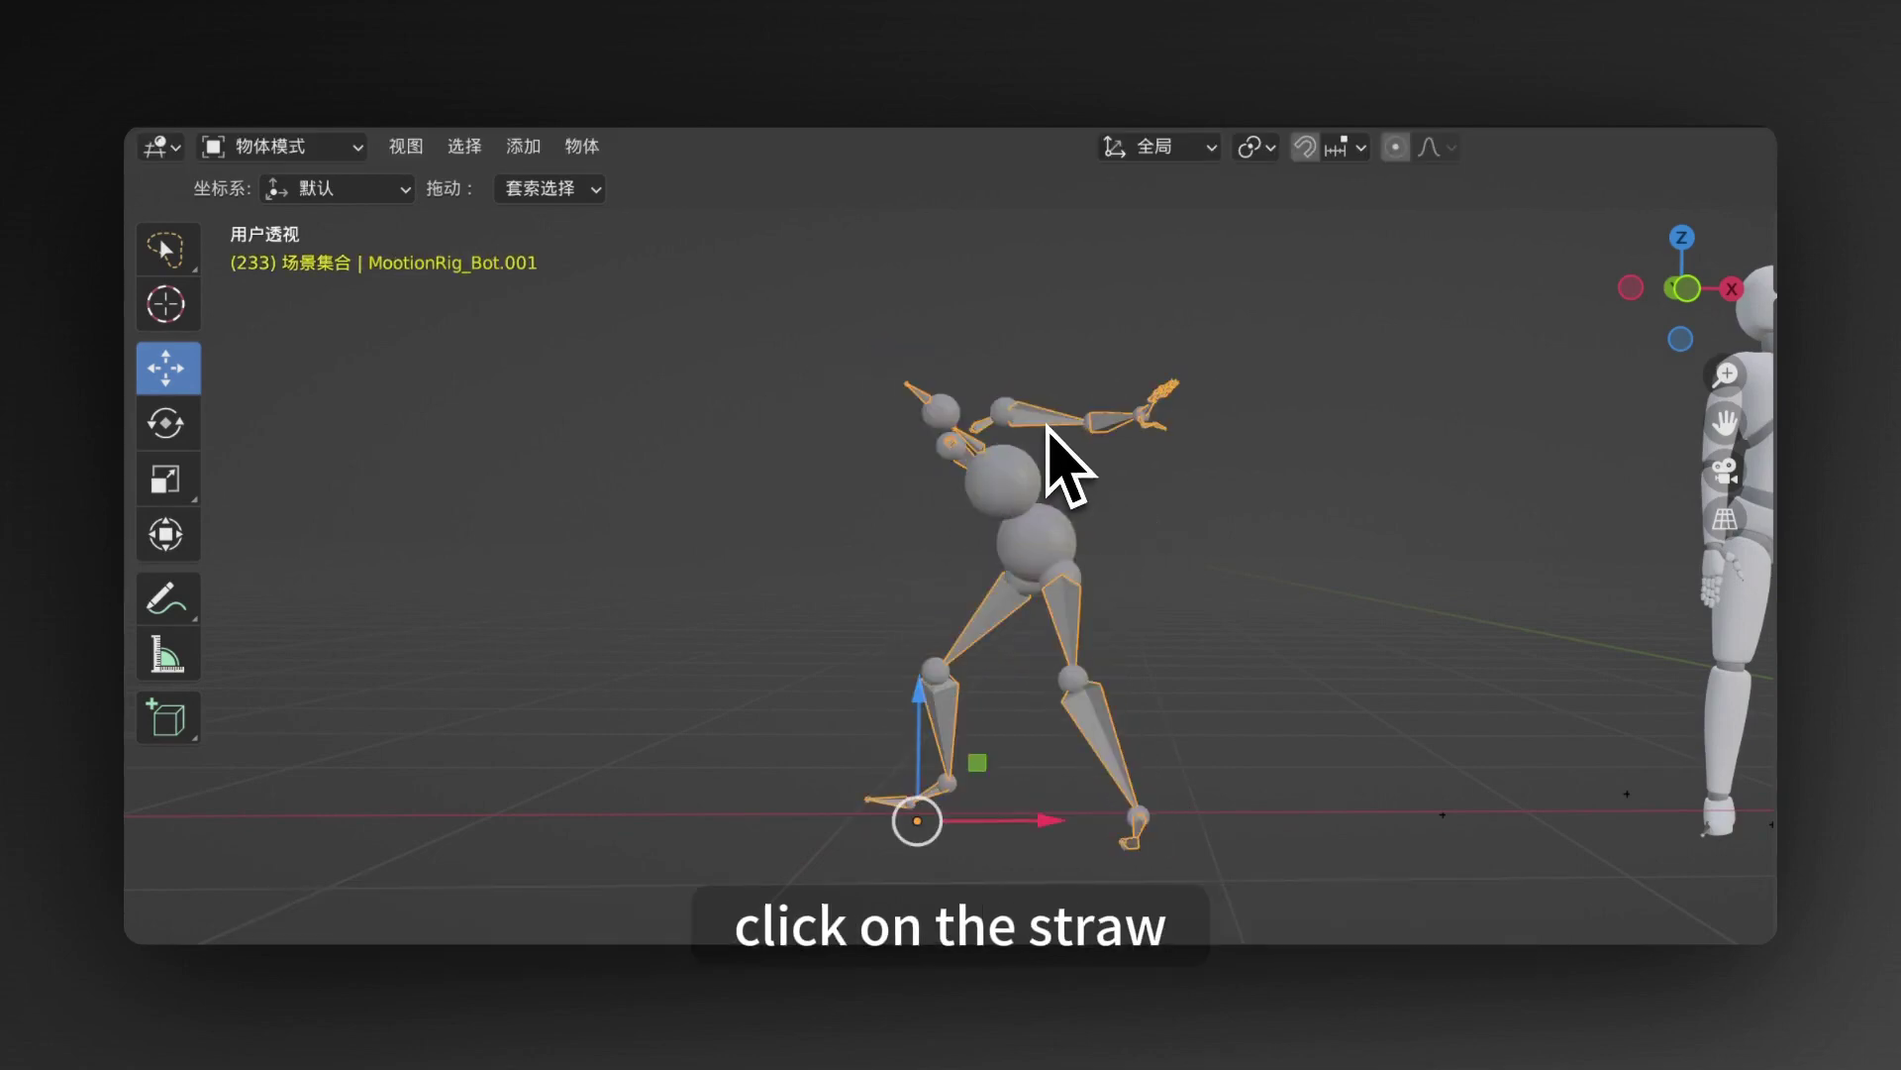
click(1030, 495)
key(x)
click(1029, 486)
click(1008, 503)
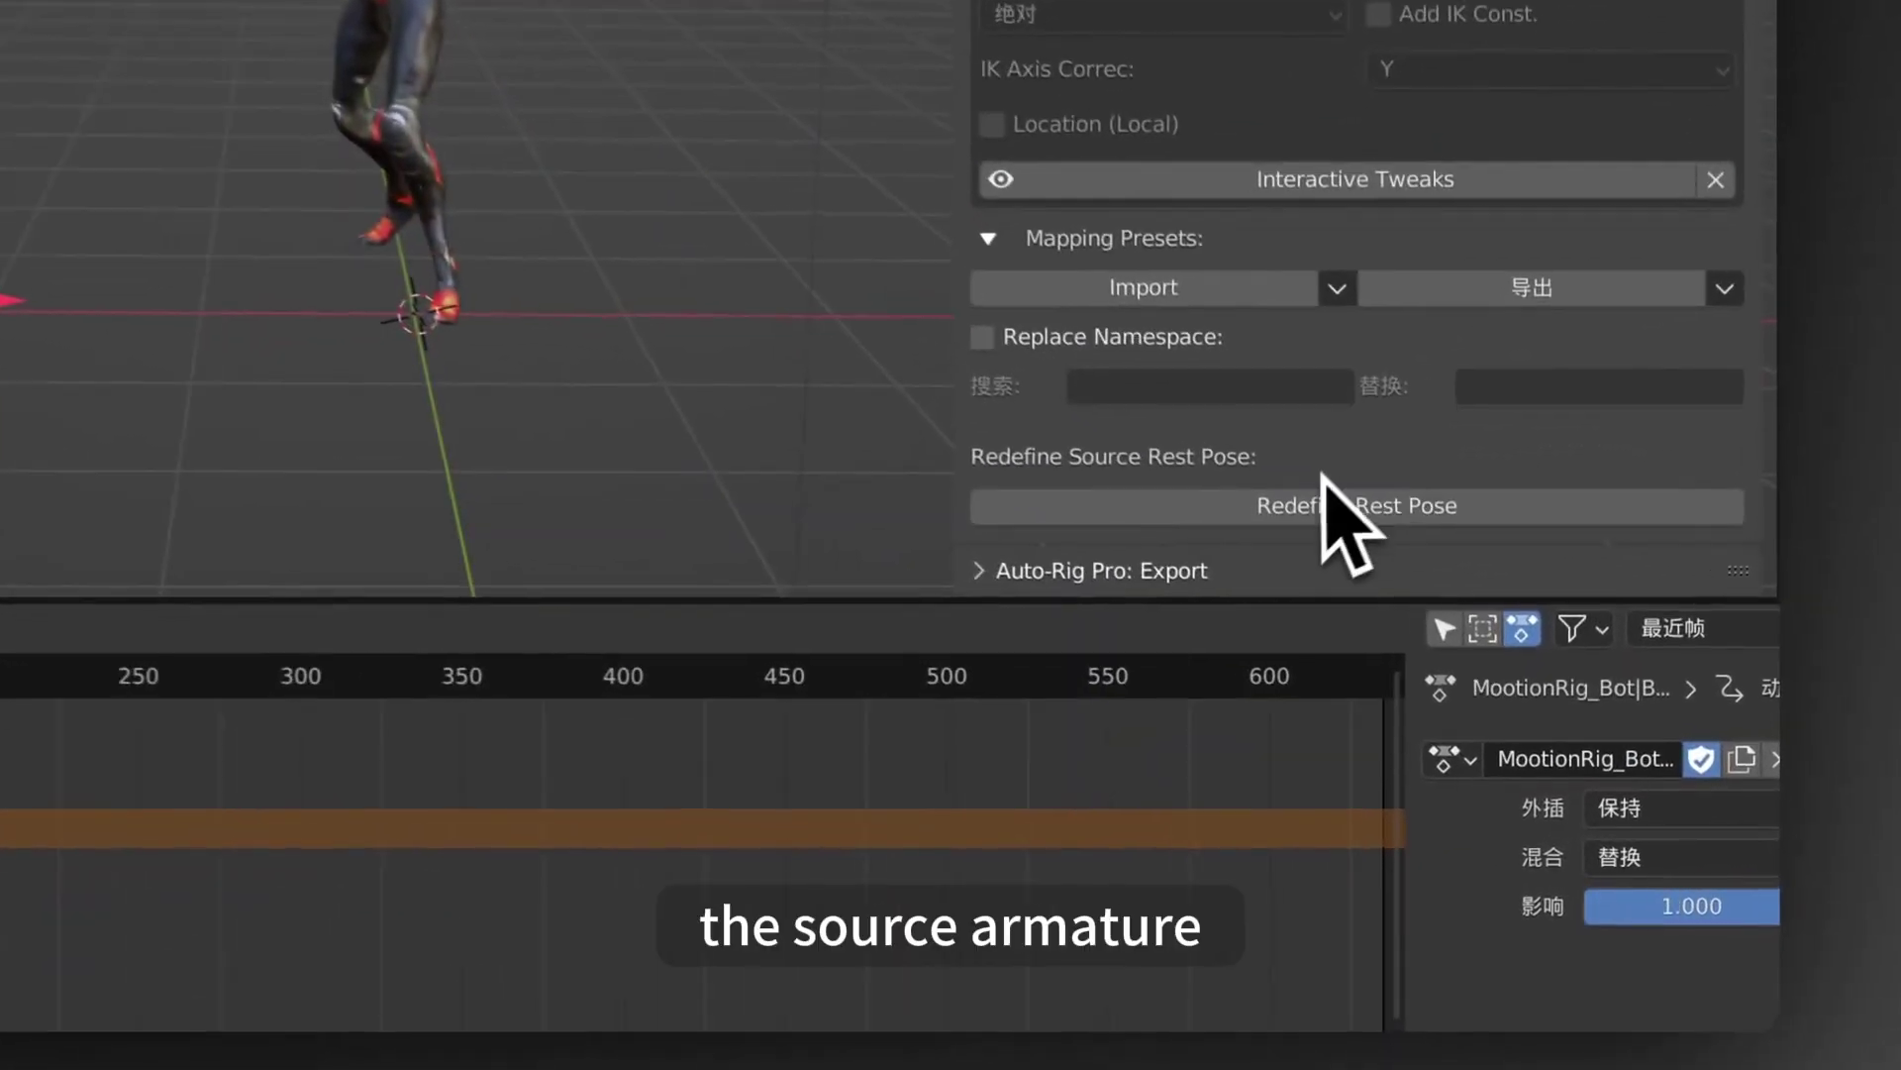
Redefine the source rest pose from Rest Pose, copy the rotation for MootionRig_Bot's selected arm and leg bones, and apply it
click(1307, 505)
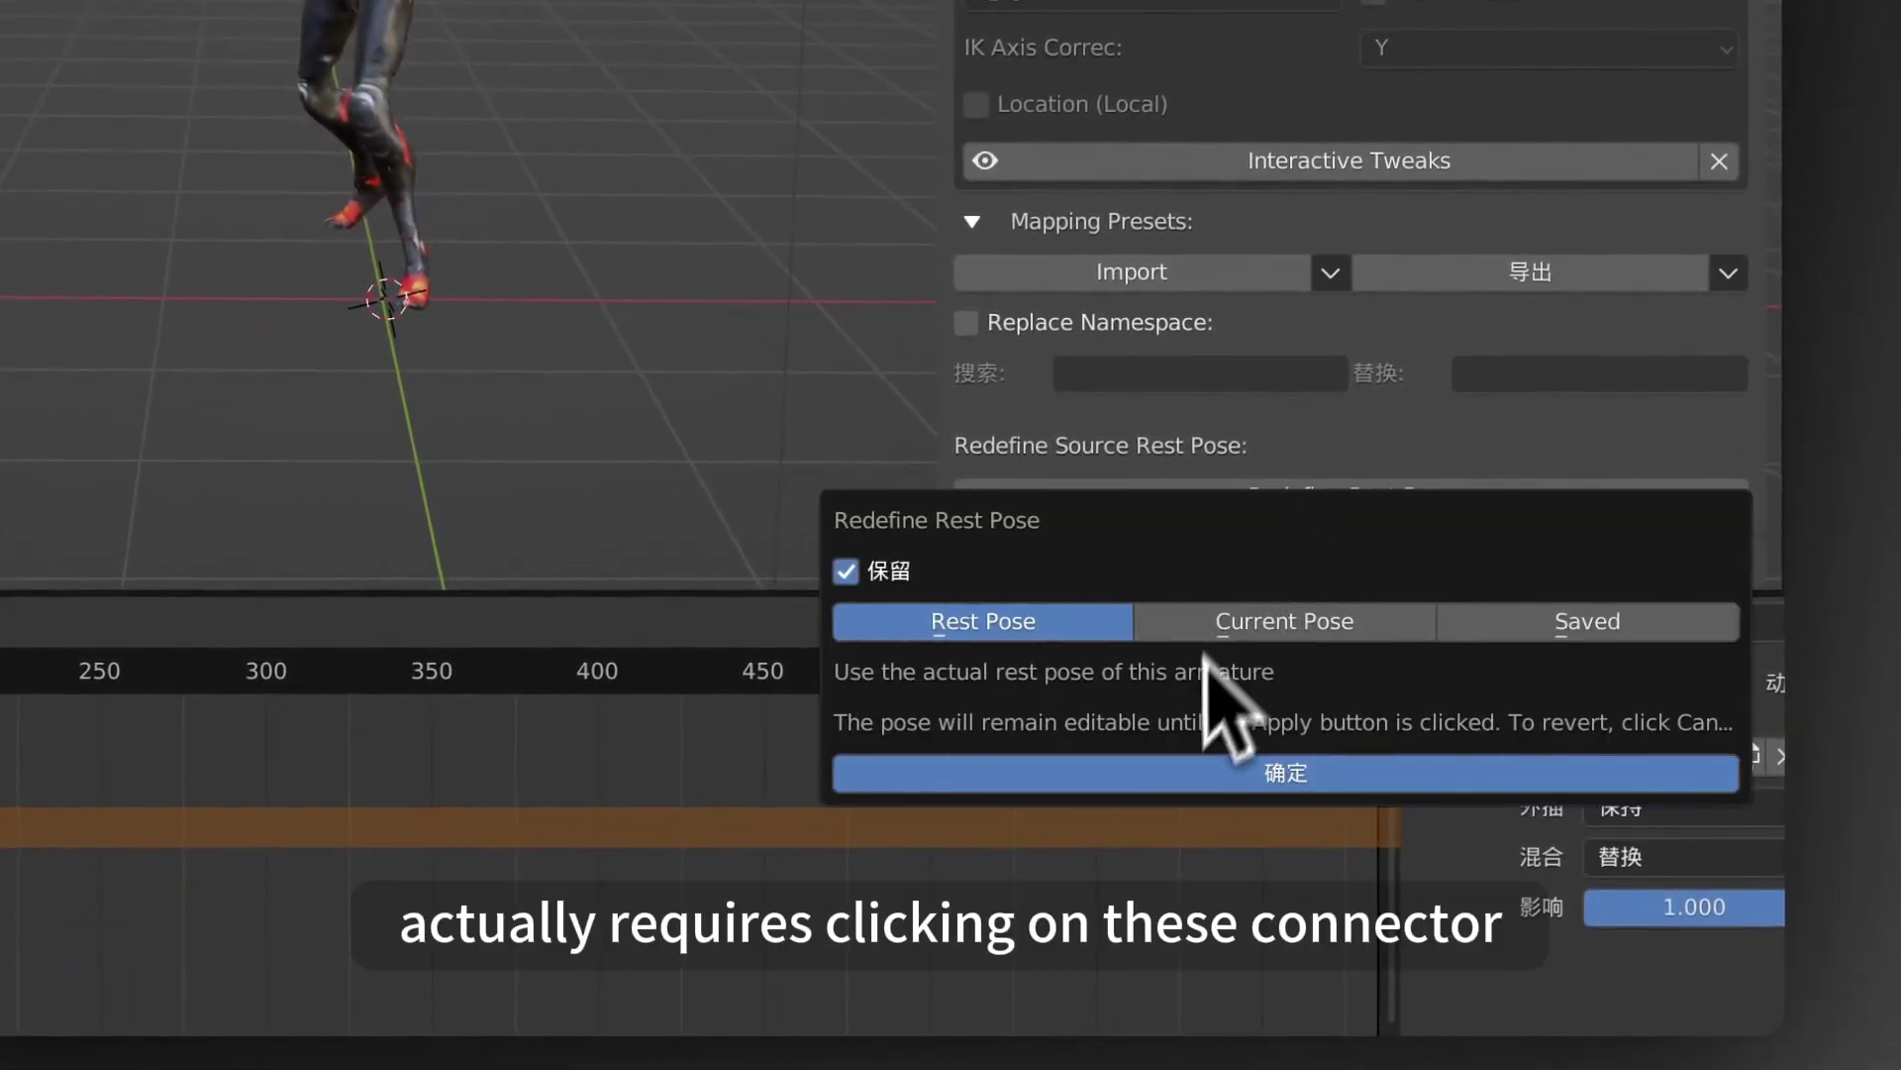
click(1188, 772)
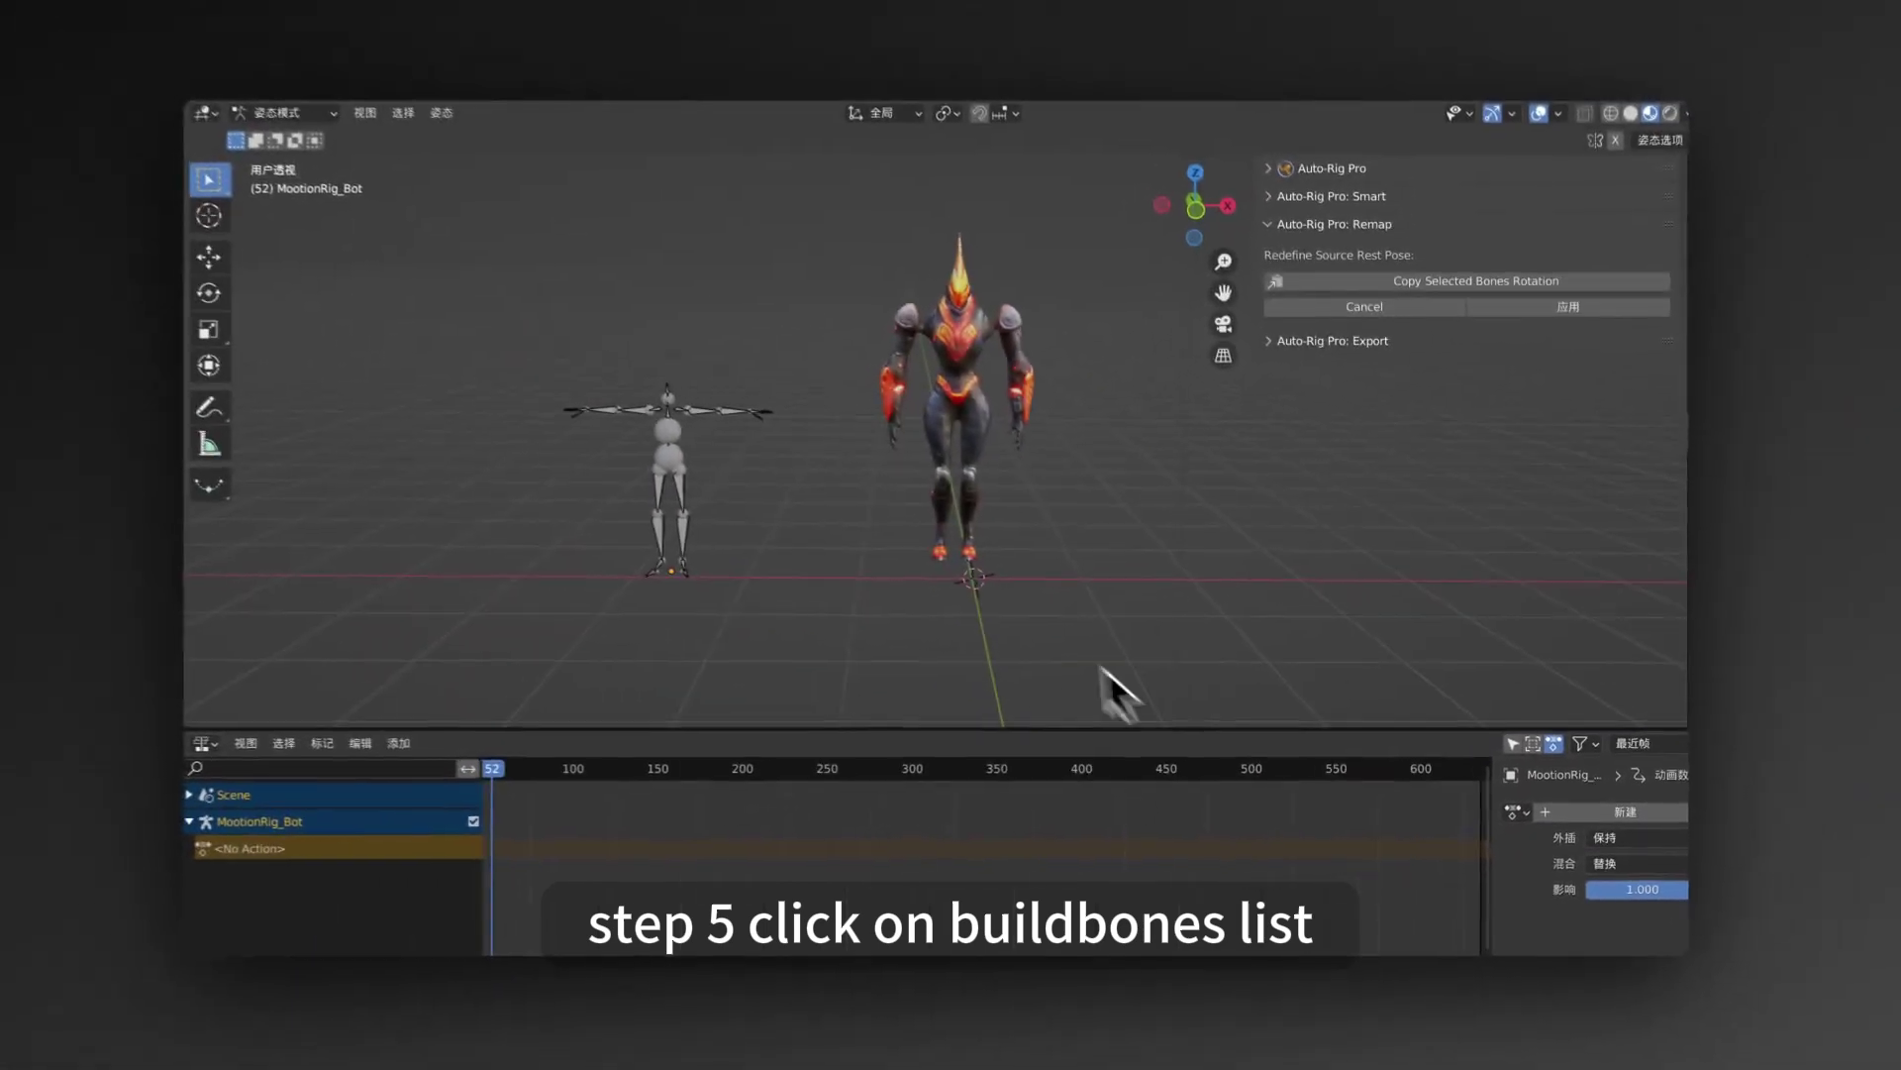
drag(855, 342, 697, 415)
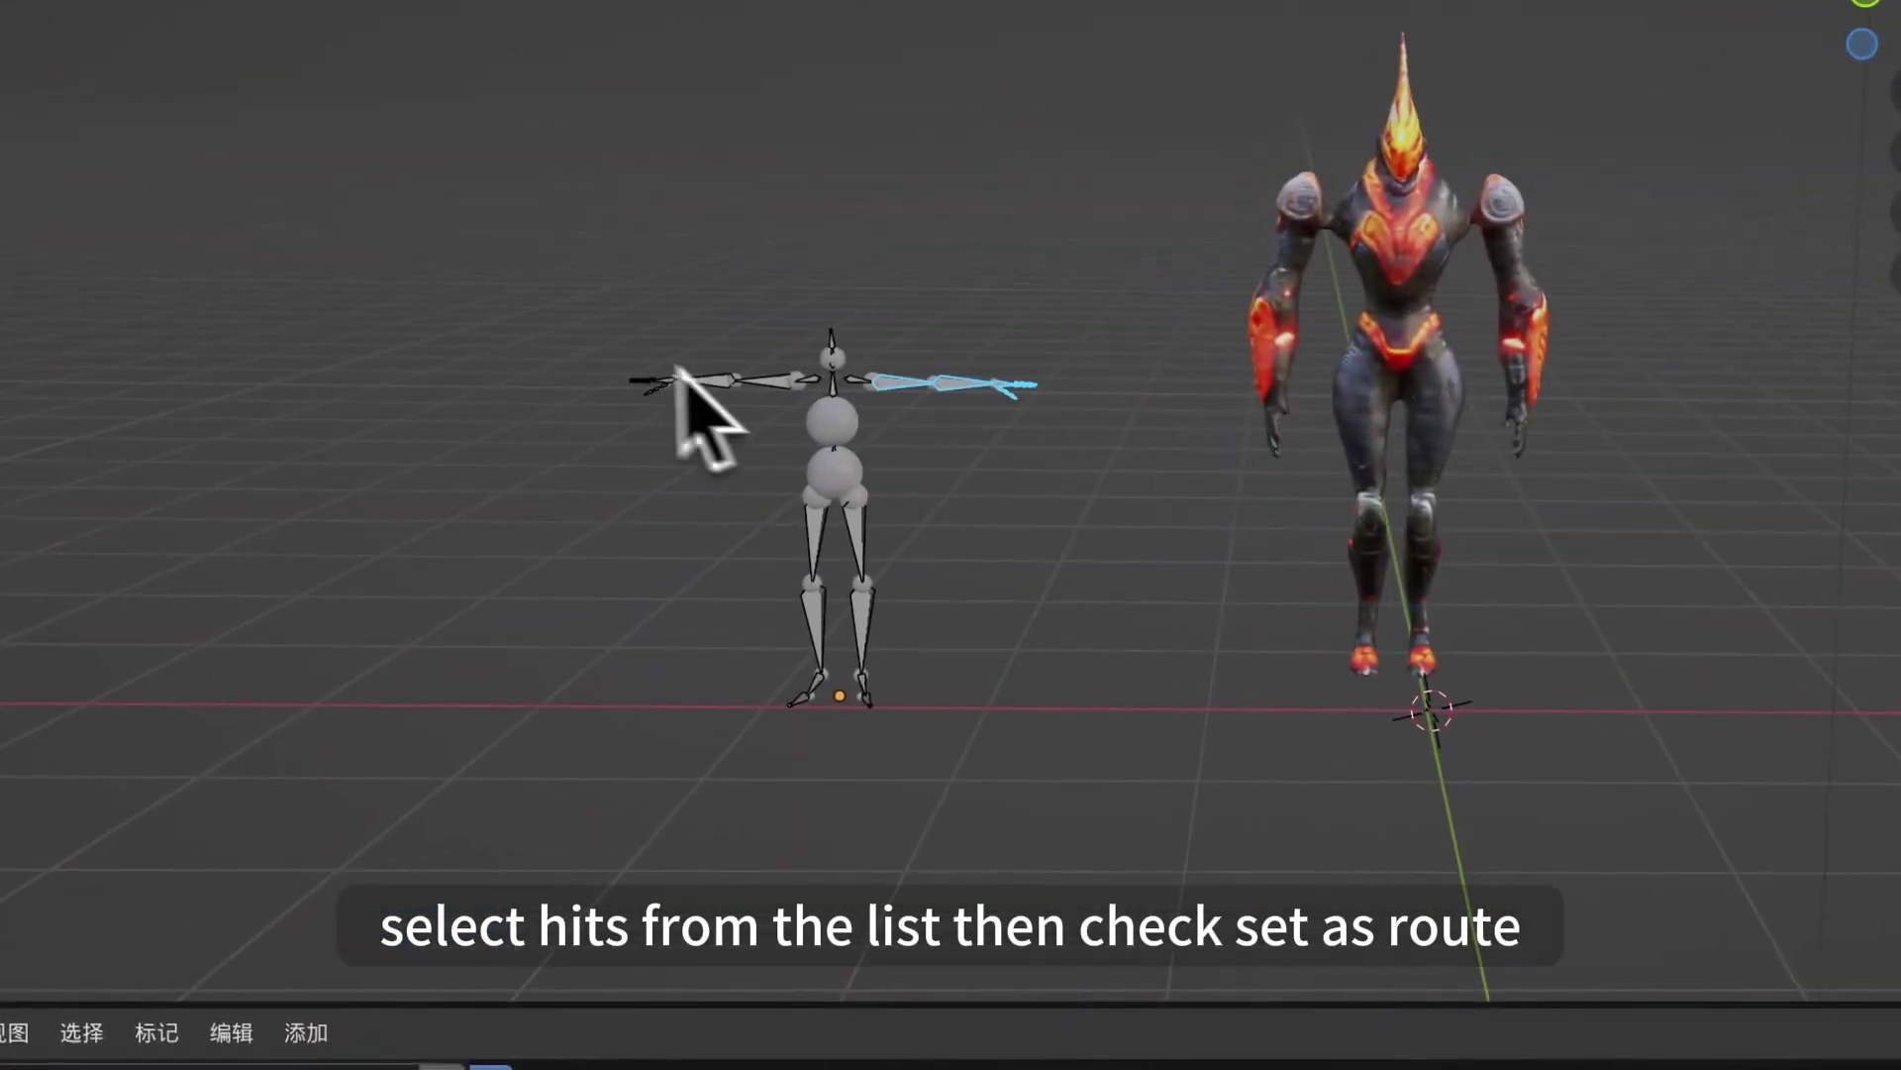
shift+drag(709, 745, 938, 552)
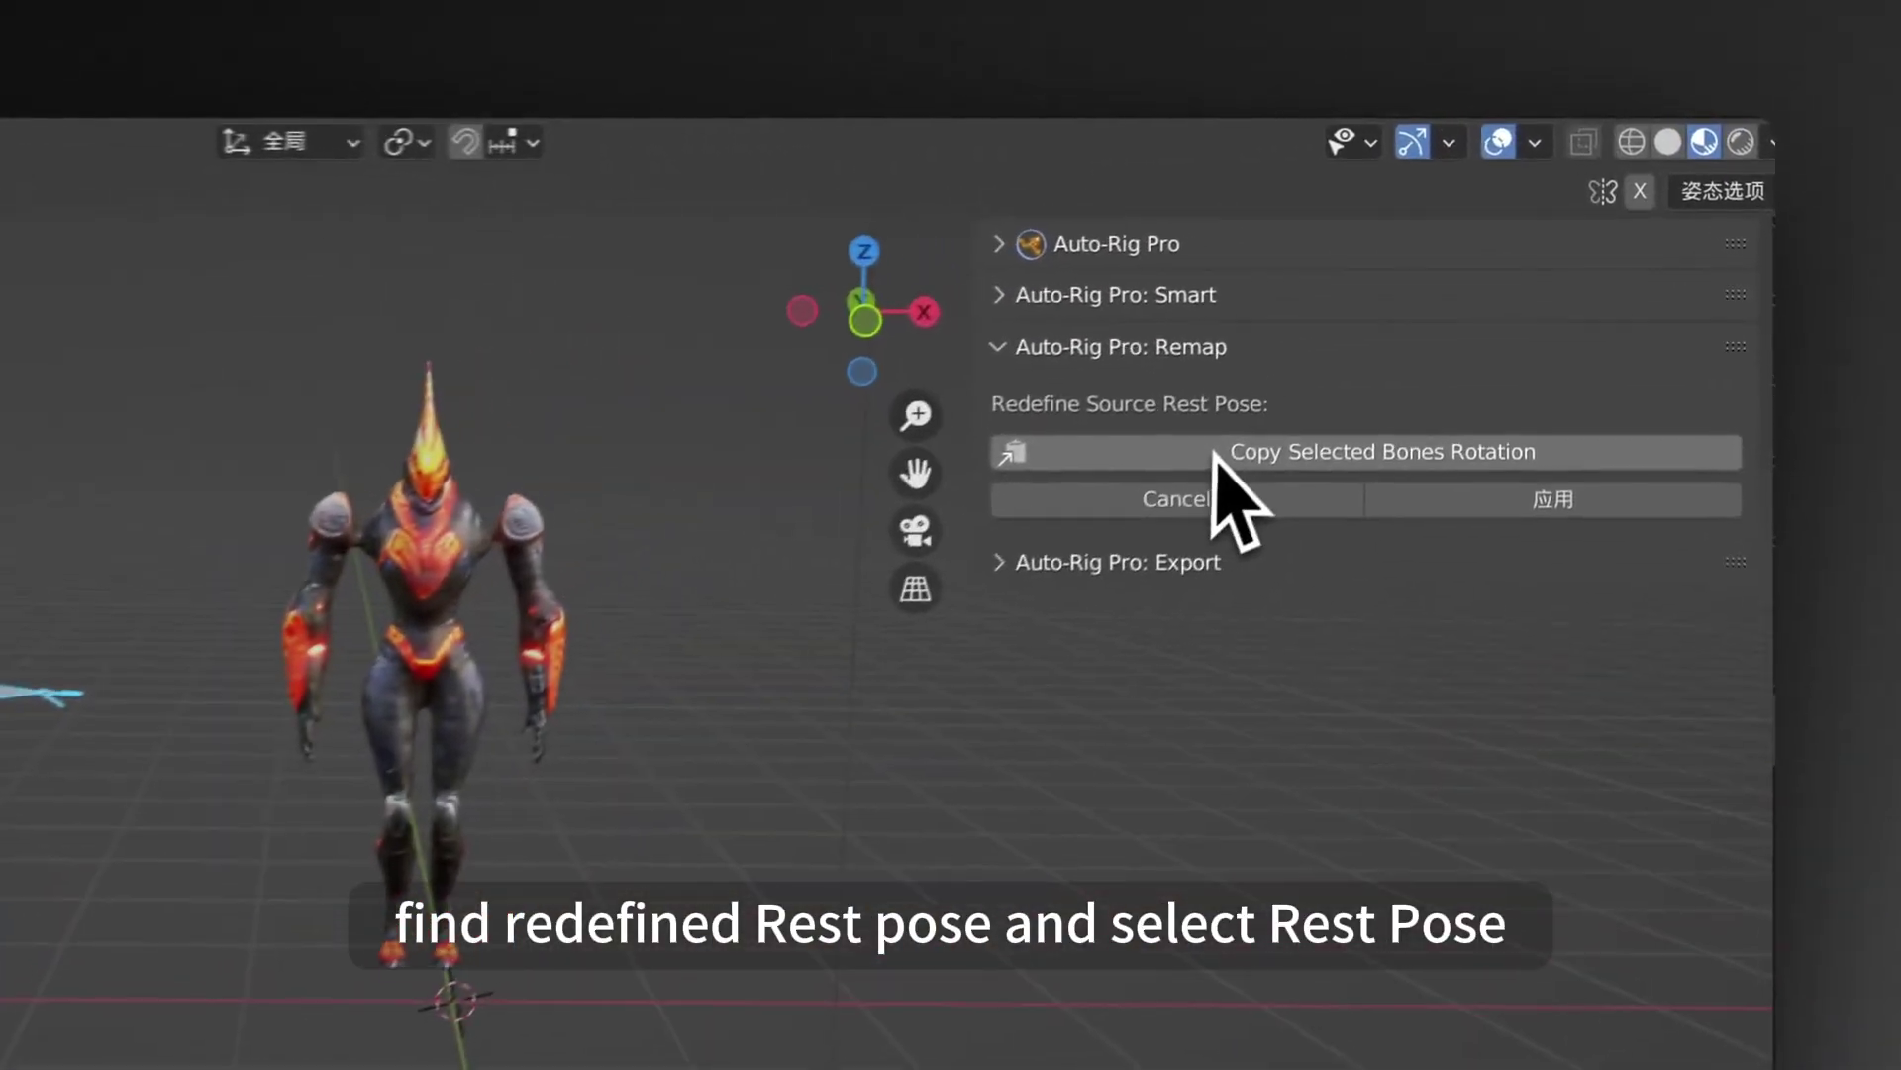
click(1213, 453)
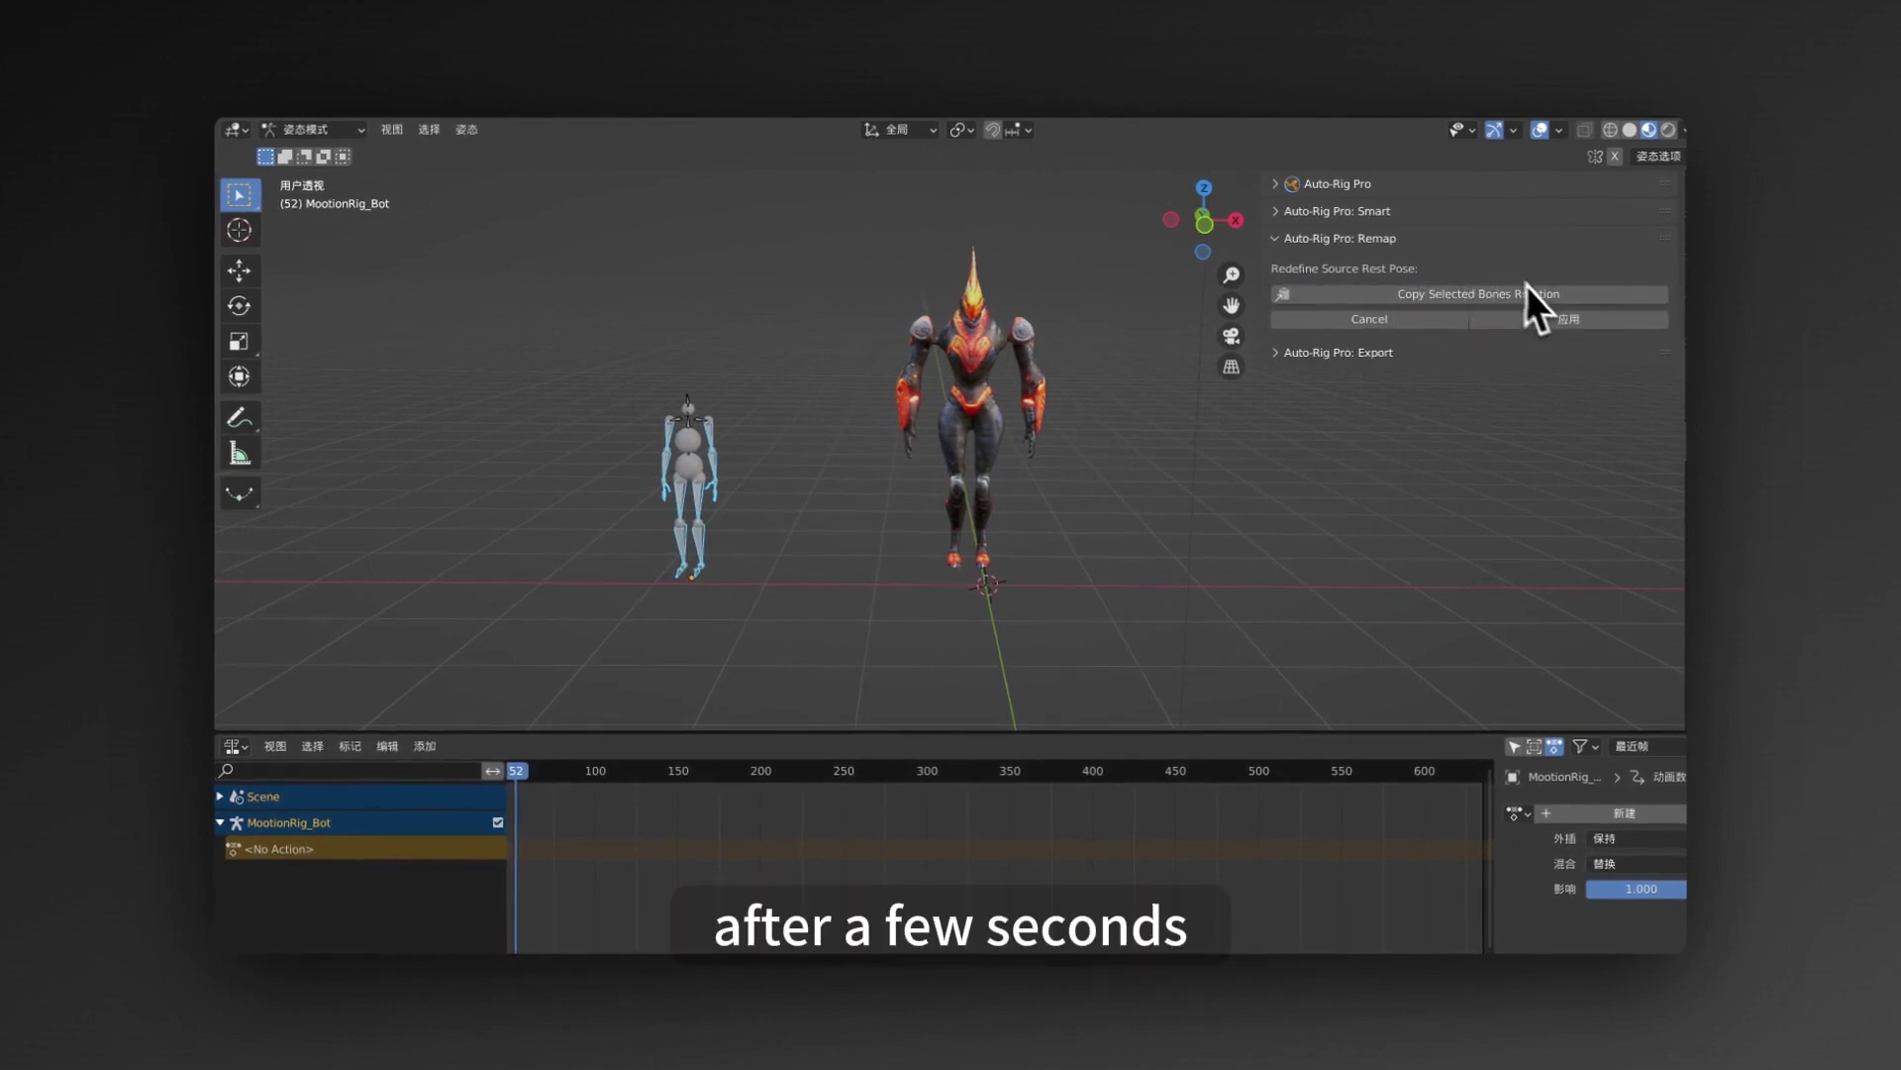
click(1554, 321)
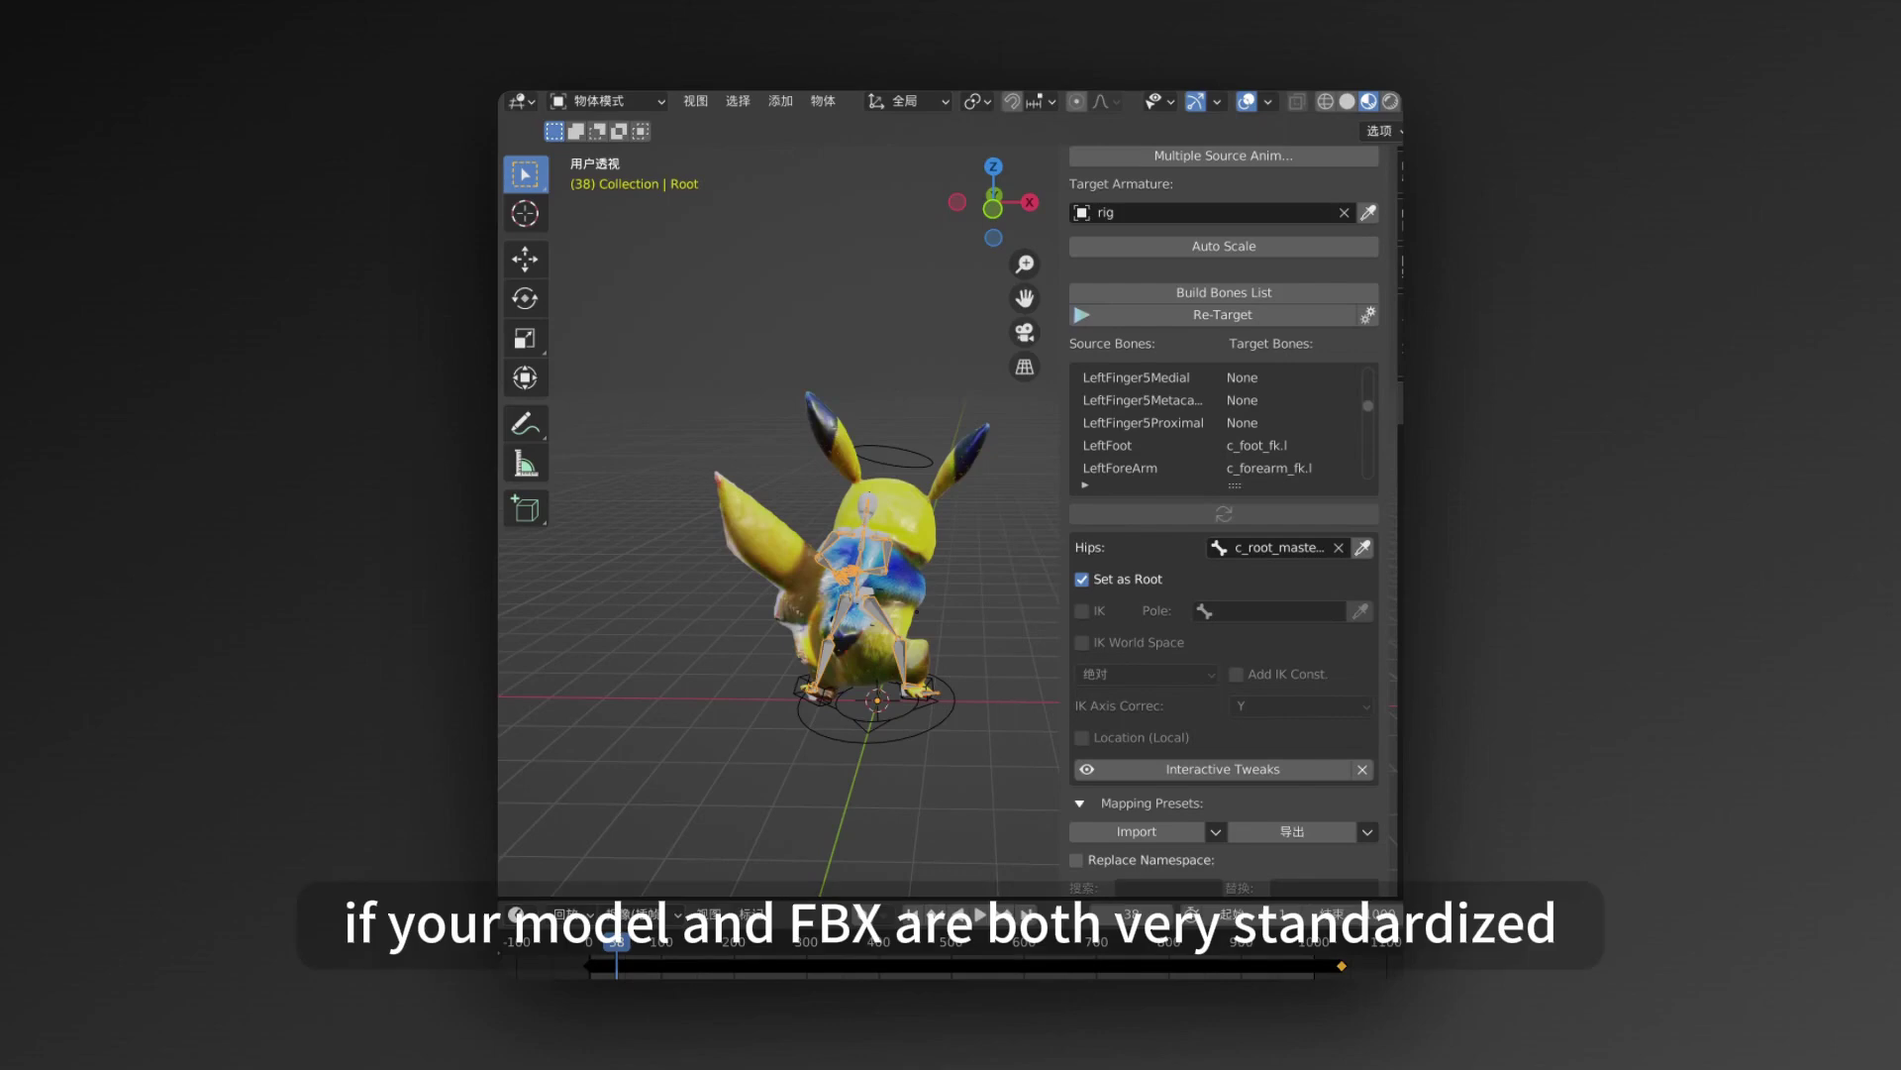
Play back the imported animation and move the MootionRig_Bot figure out to the side of the flame model
key(space)
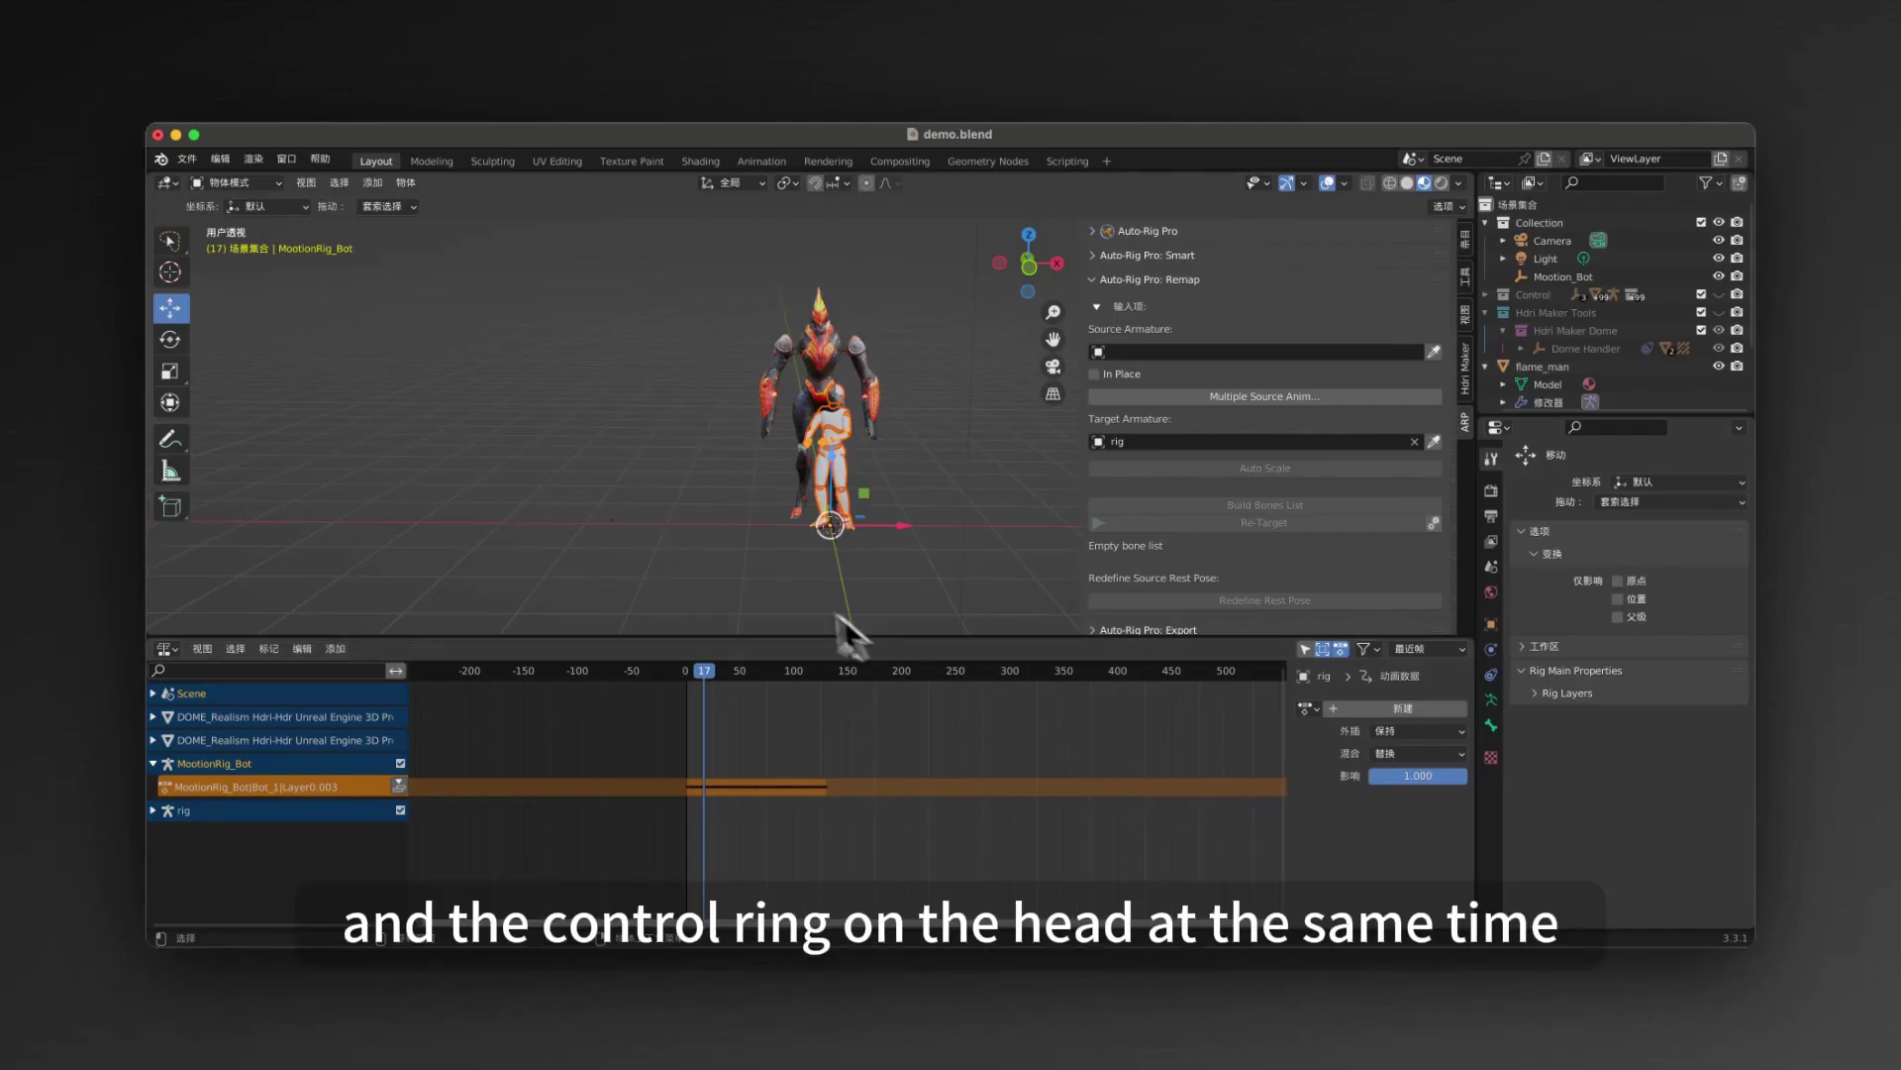
key(space)
key(space)
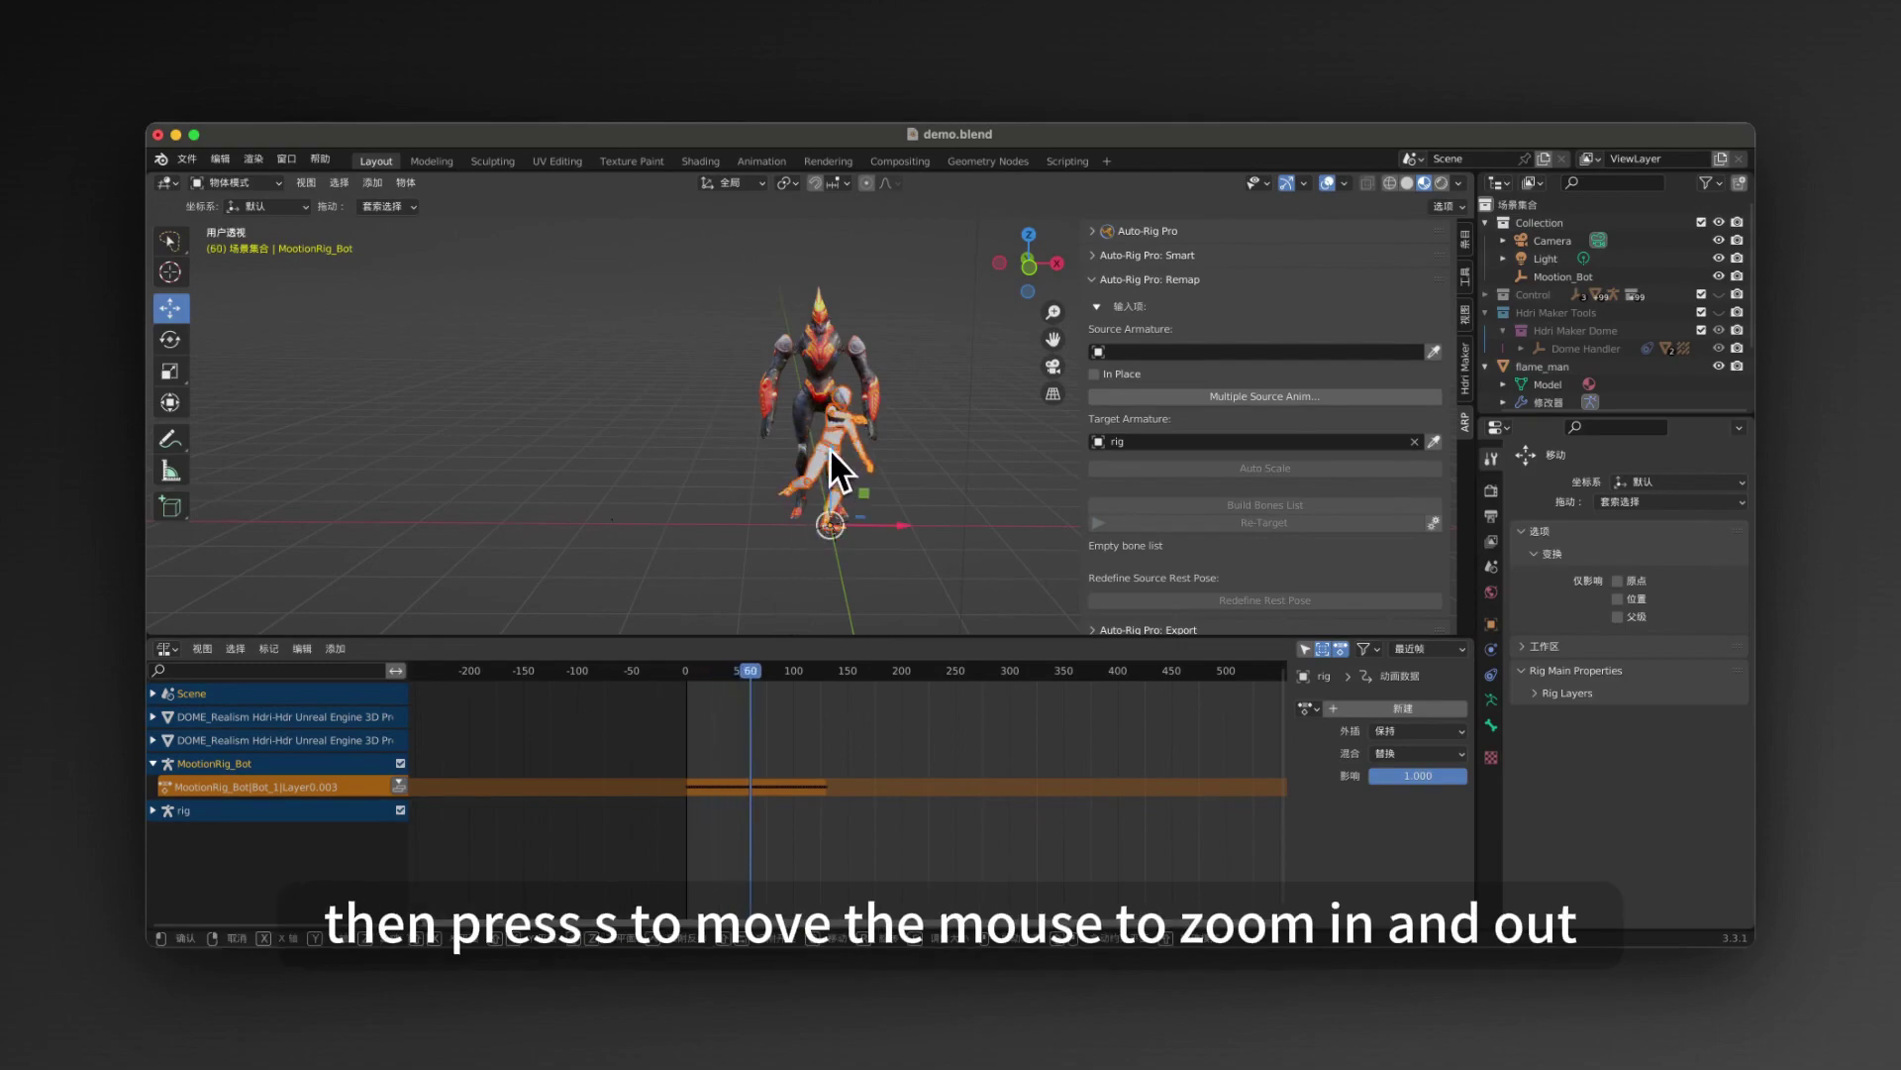
key(g)
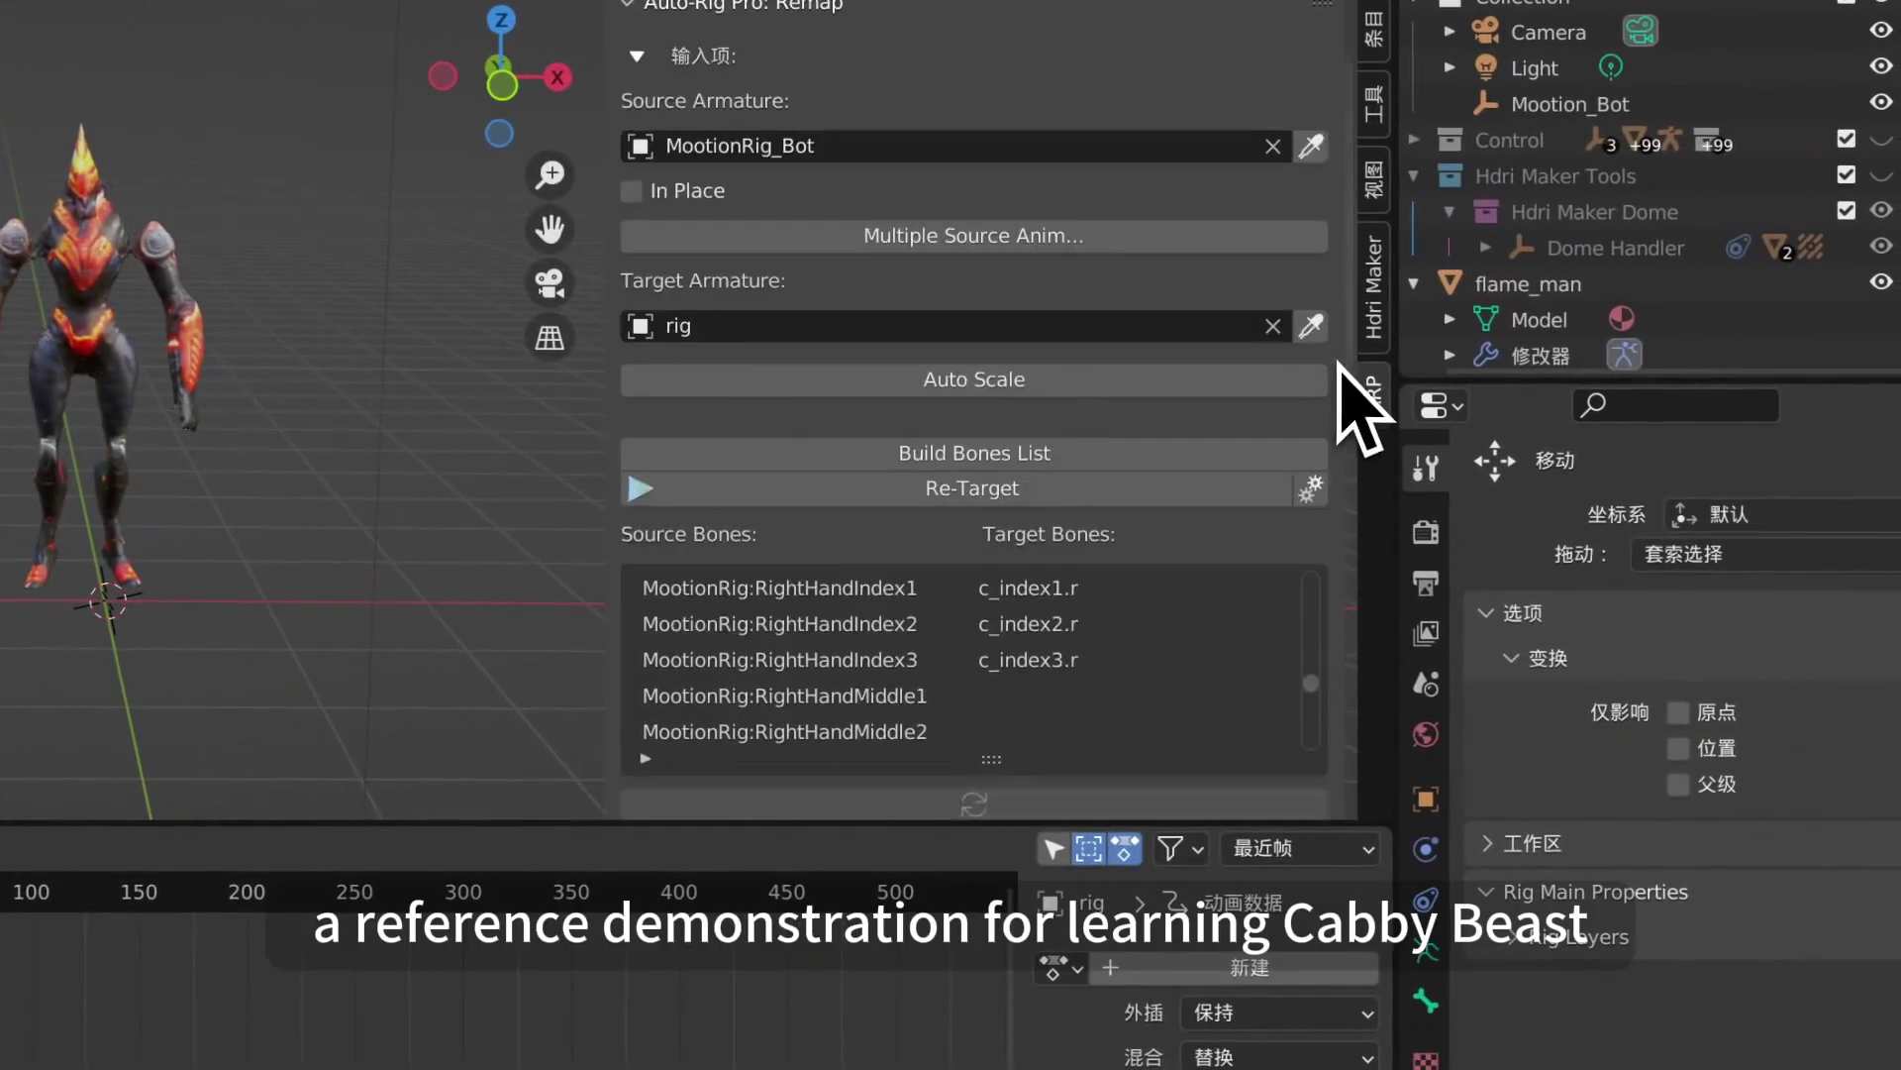
Redefine MootionRig_Bot's source rest pose from Rest Pose and copy the target rotation to its selected bones
scroll(1347, 376, down, 15)
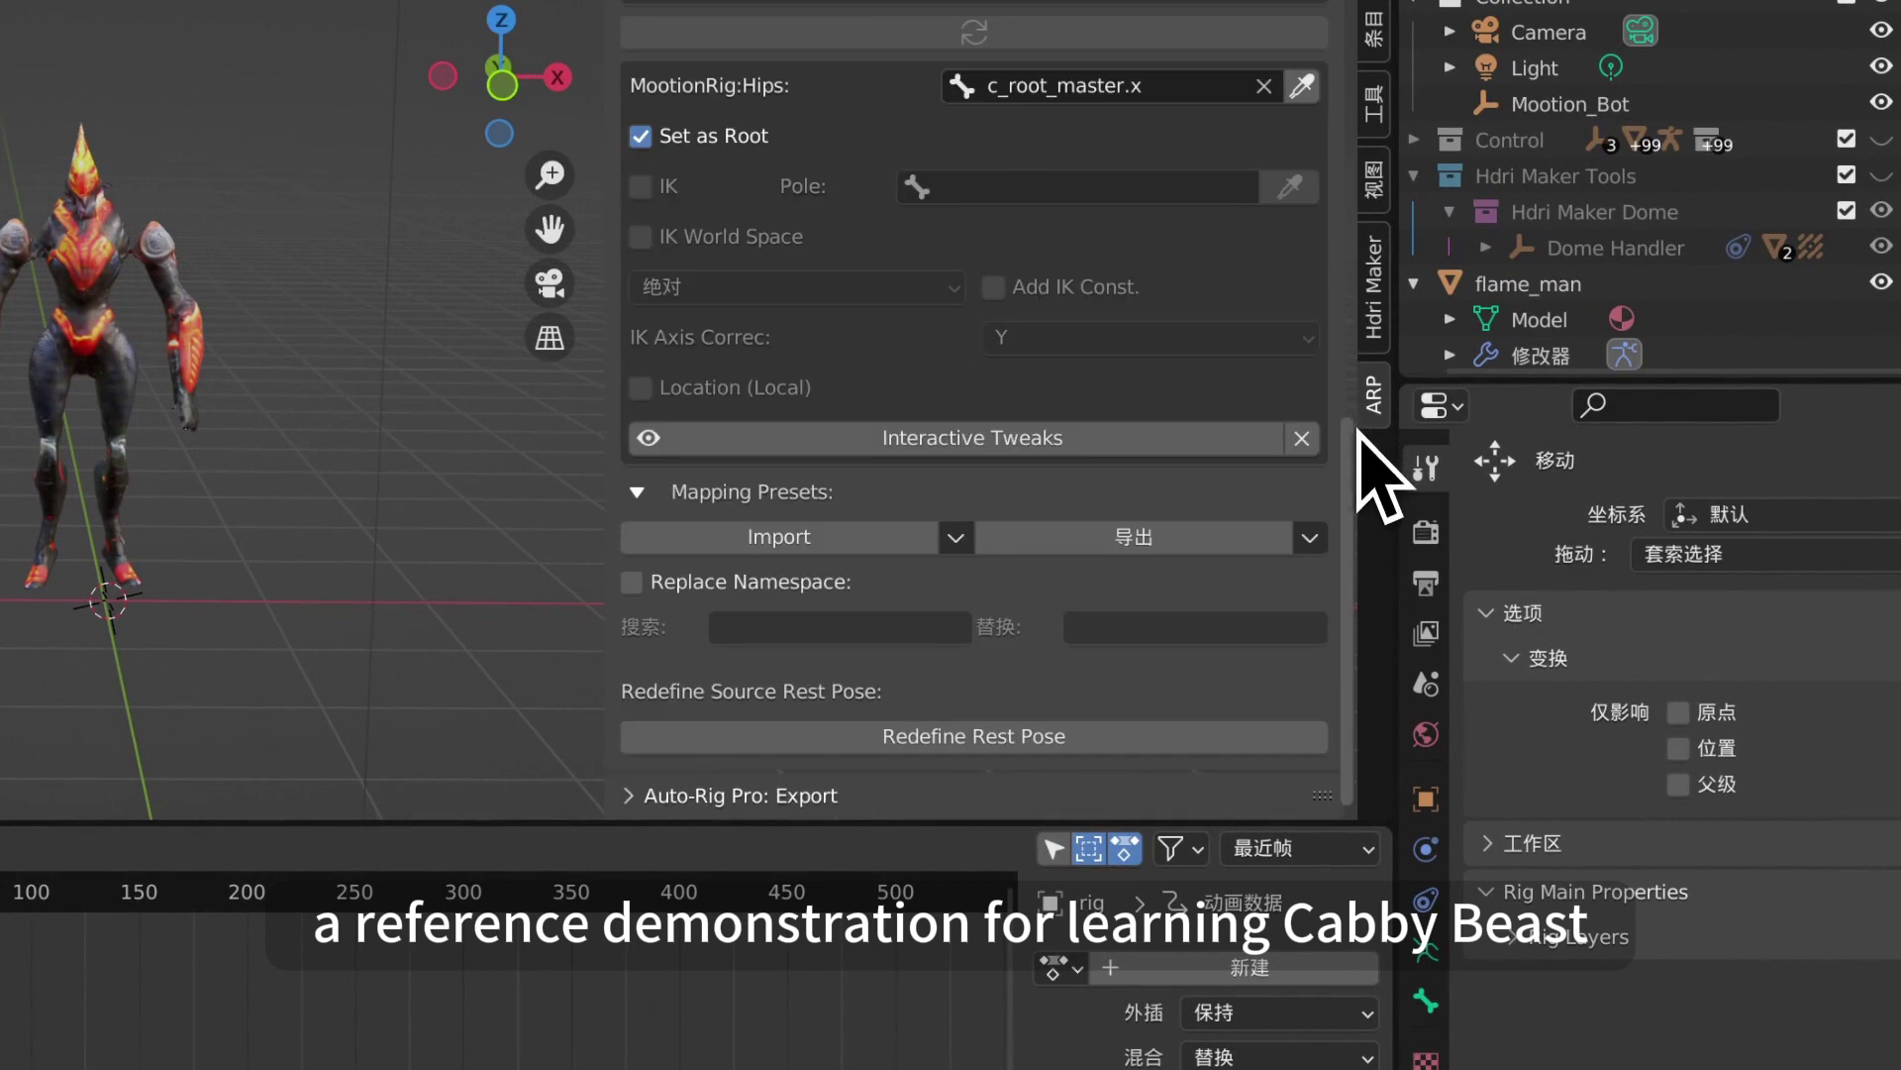
click(1109, 741)
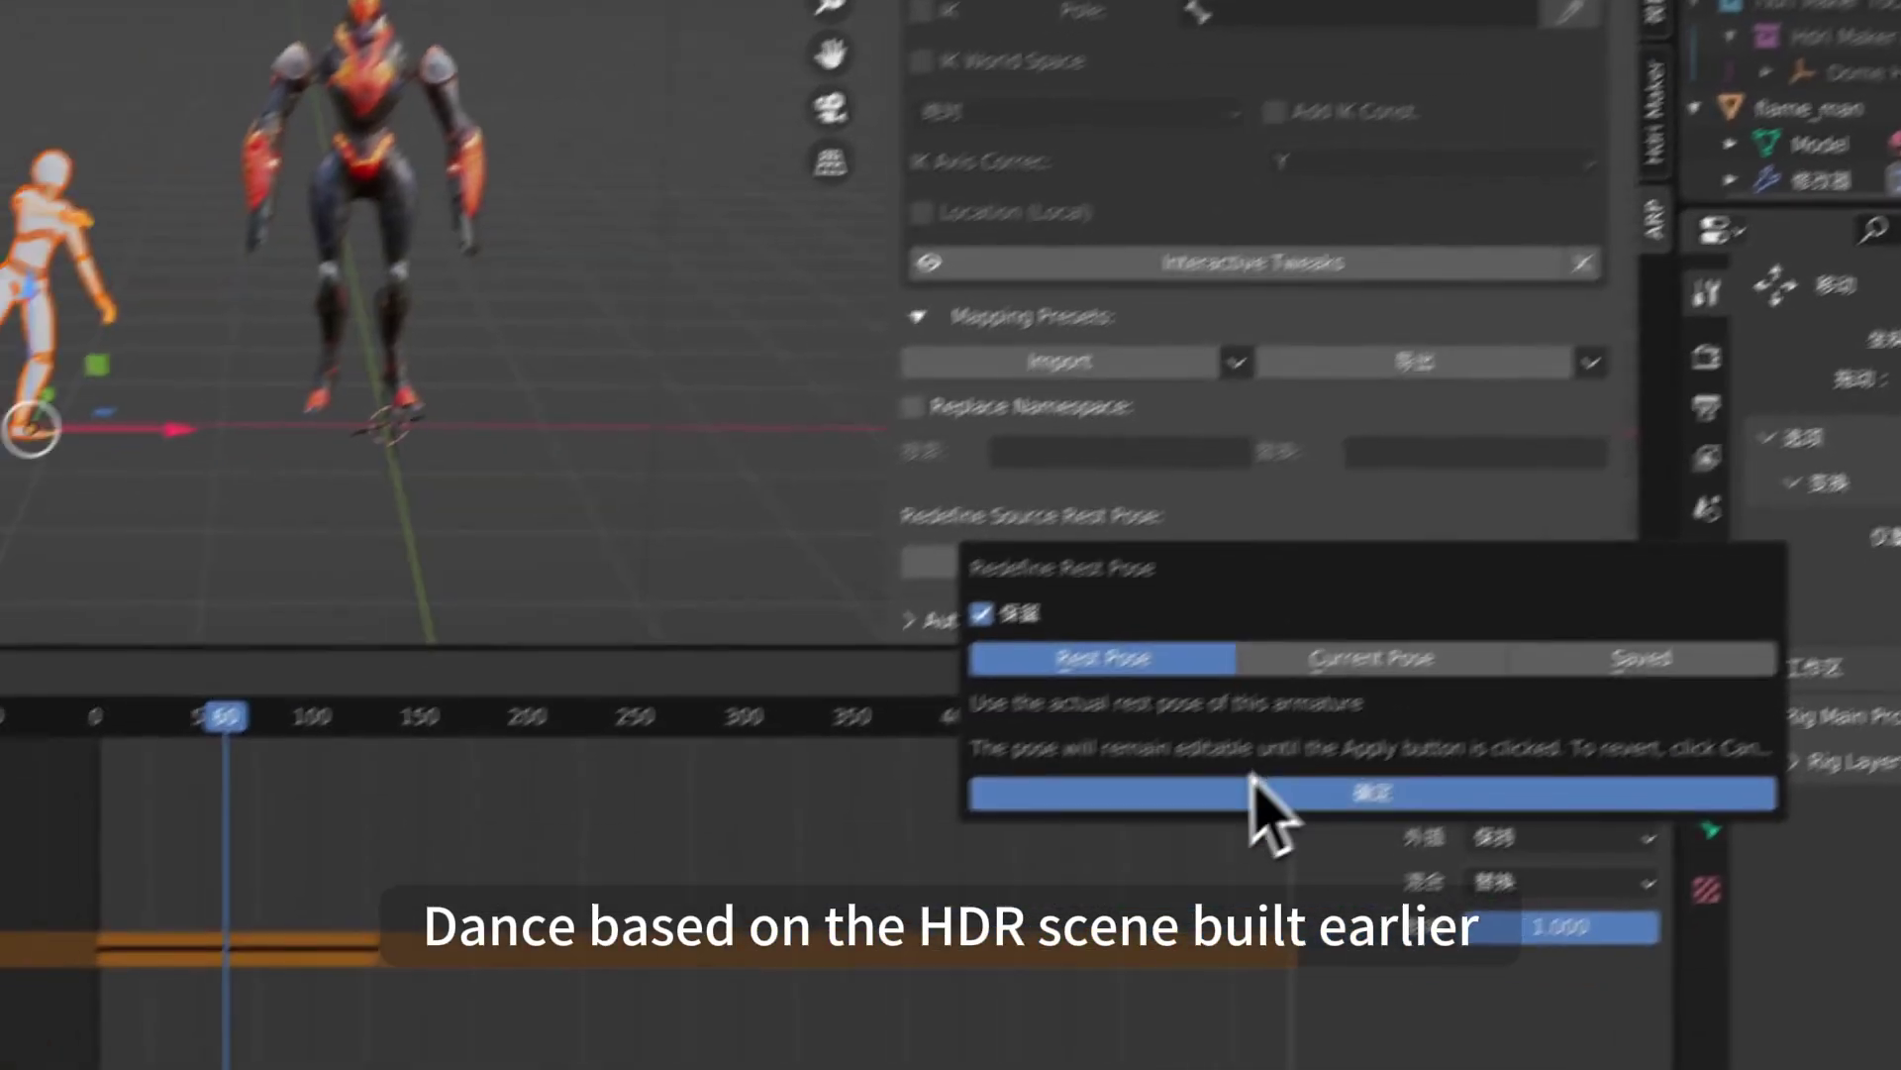
click(1249, 791)
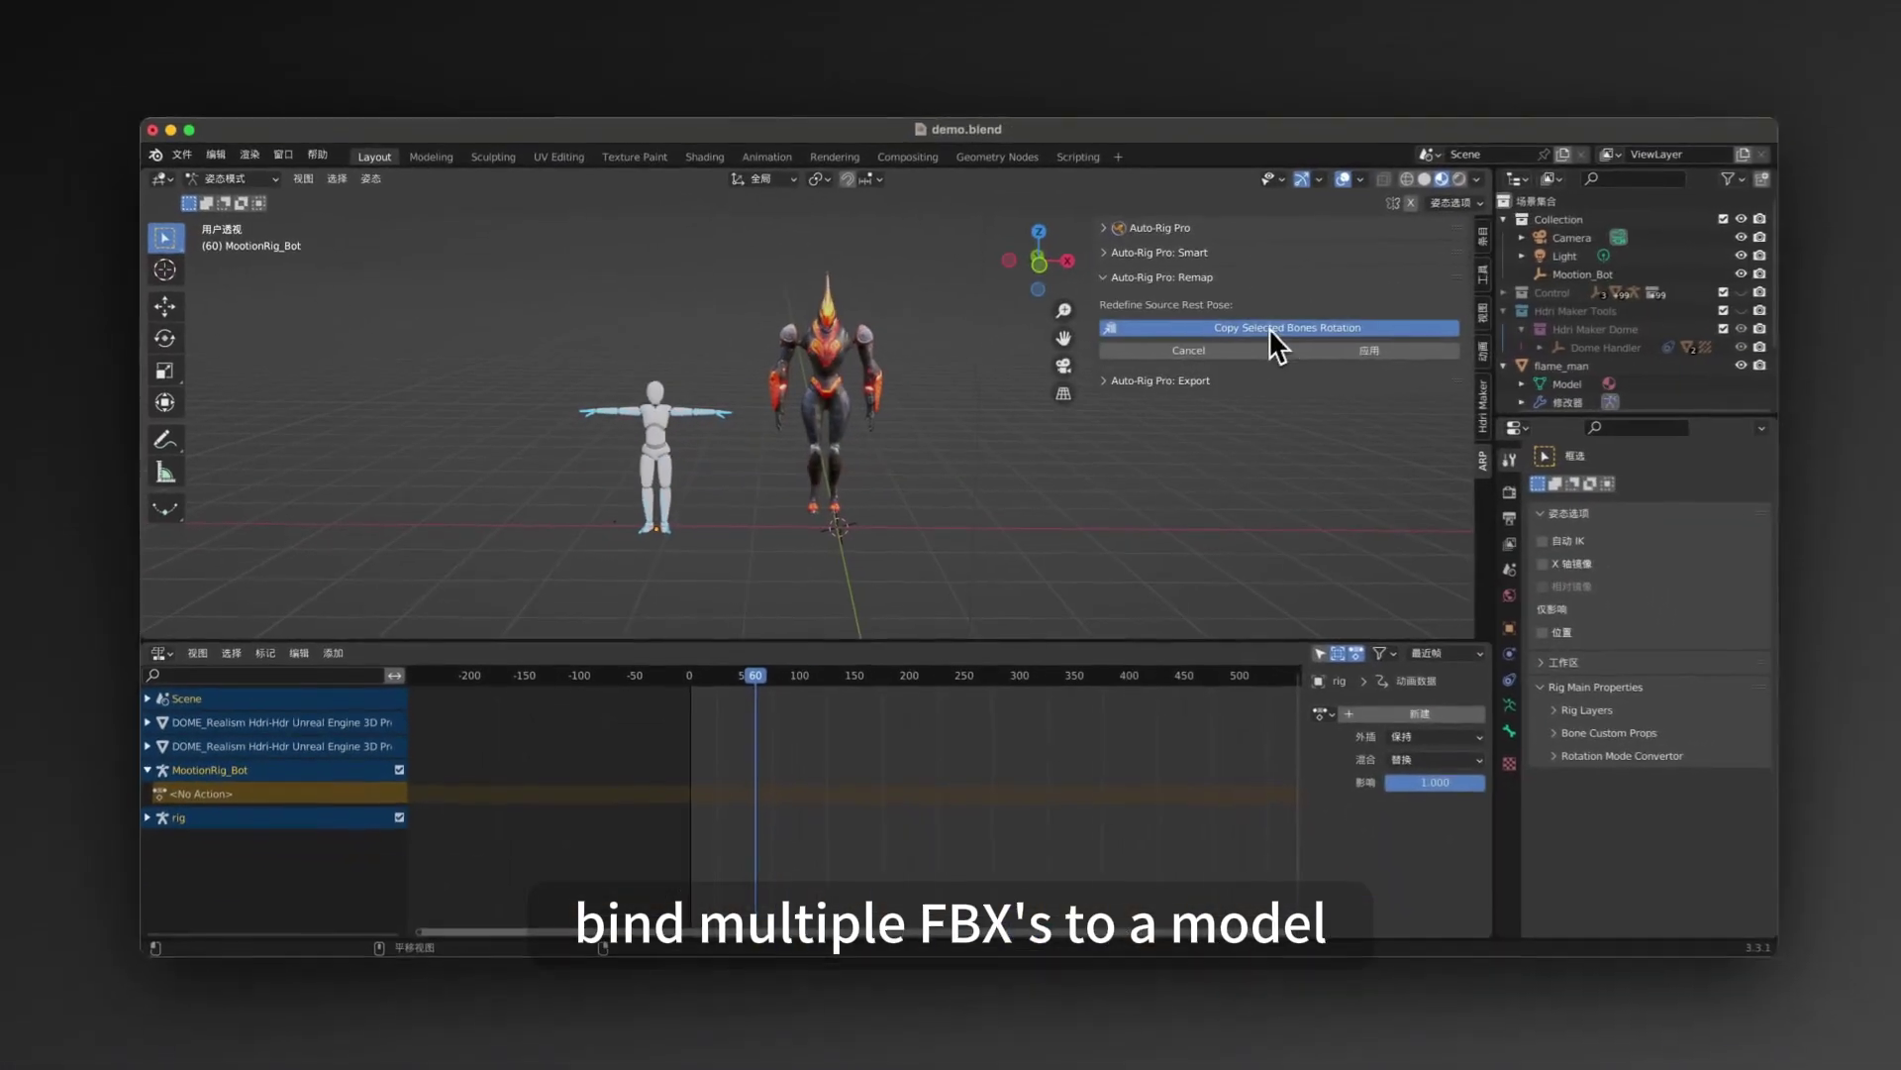
click(1280, 334)
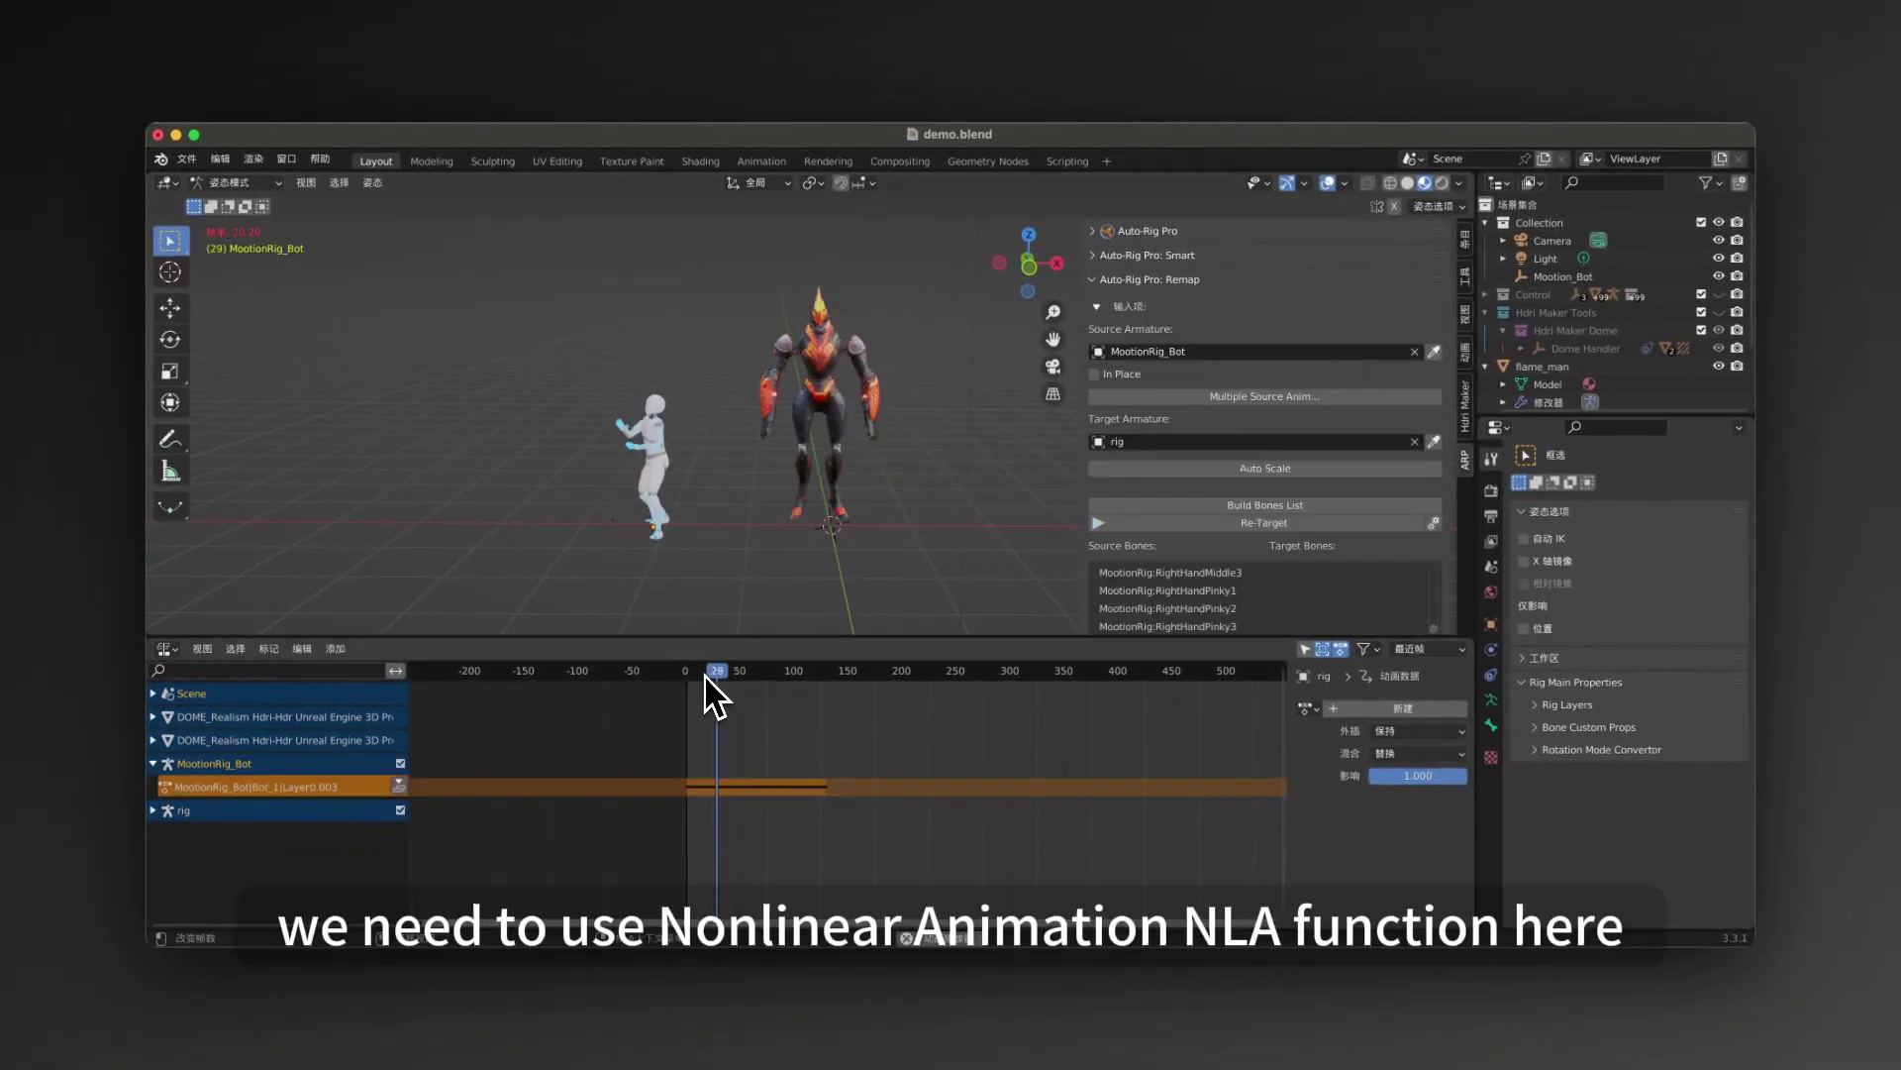
Re-target the MootionRig_Bot animation onto the target armature rig for frames 1 to 130
click(1265, 521)
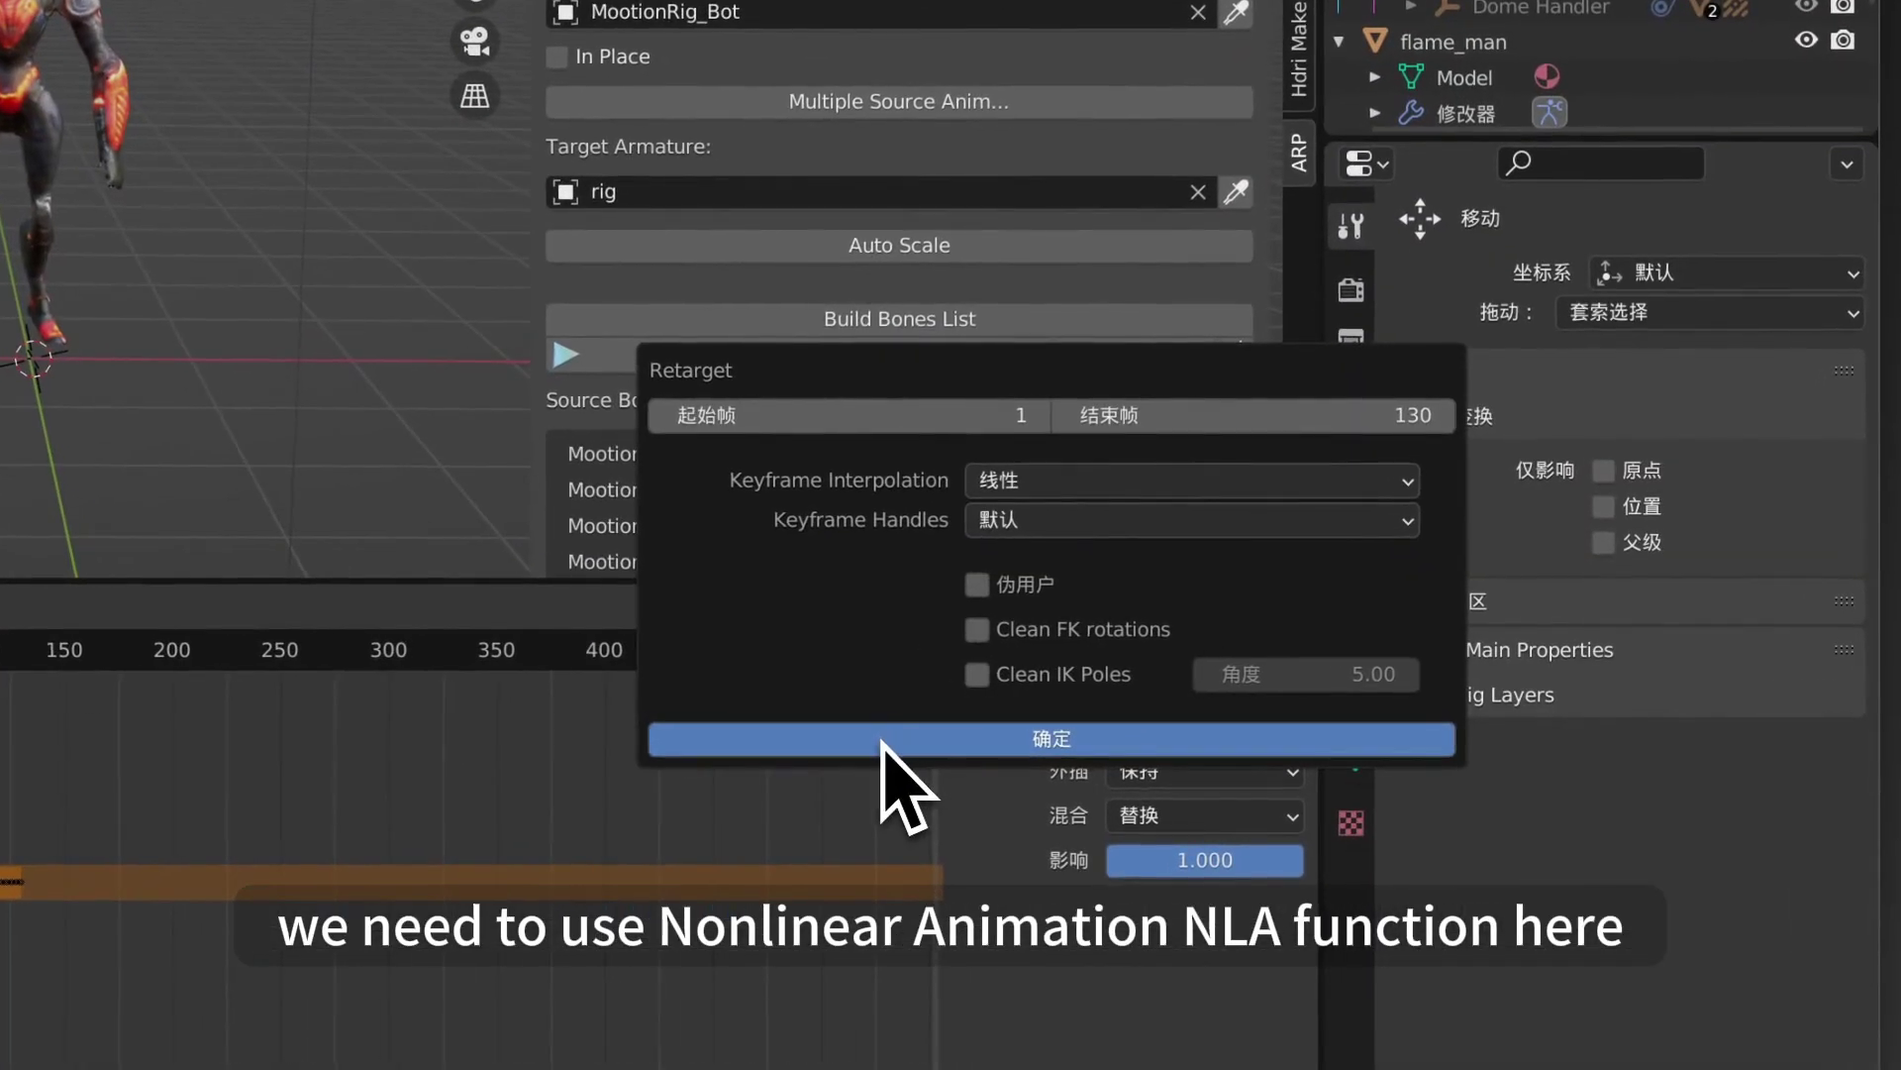
click(881, 741)
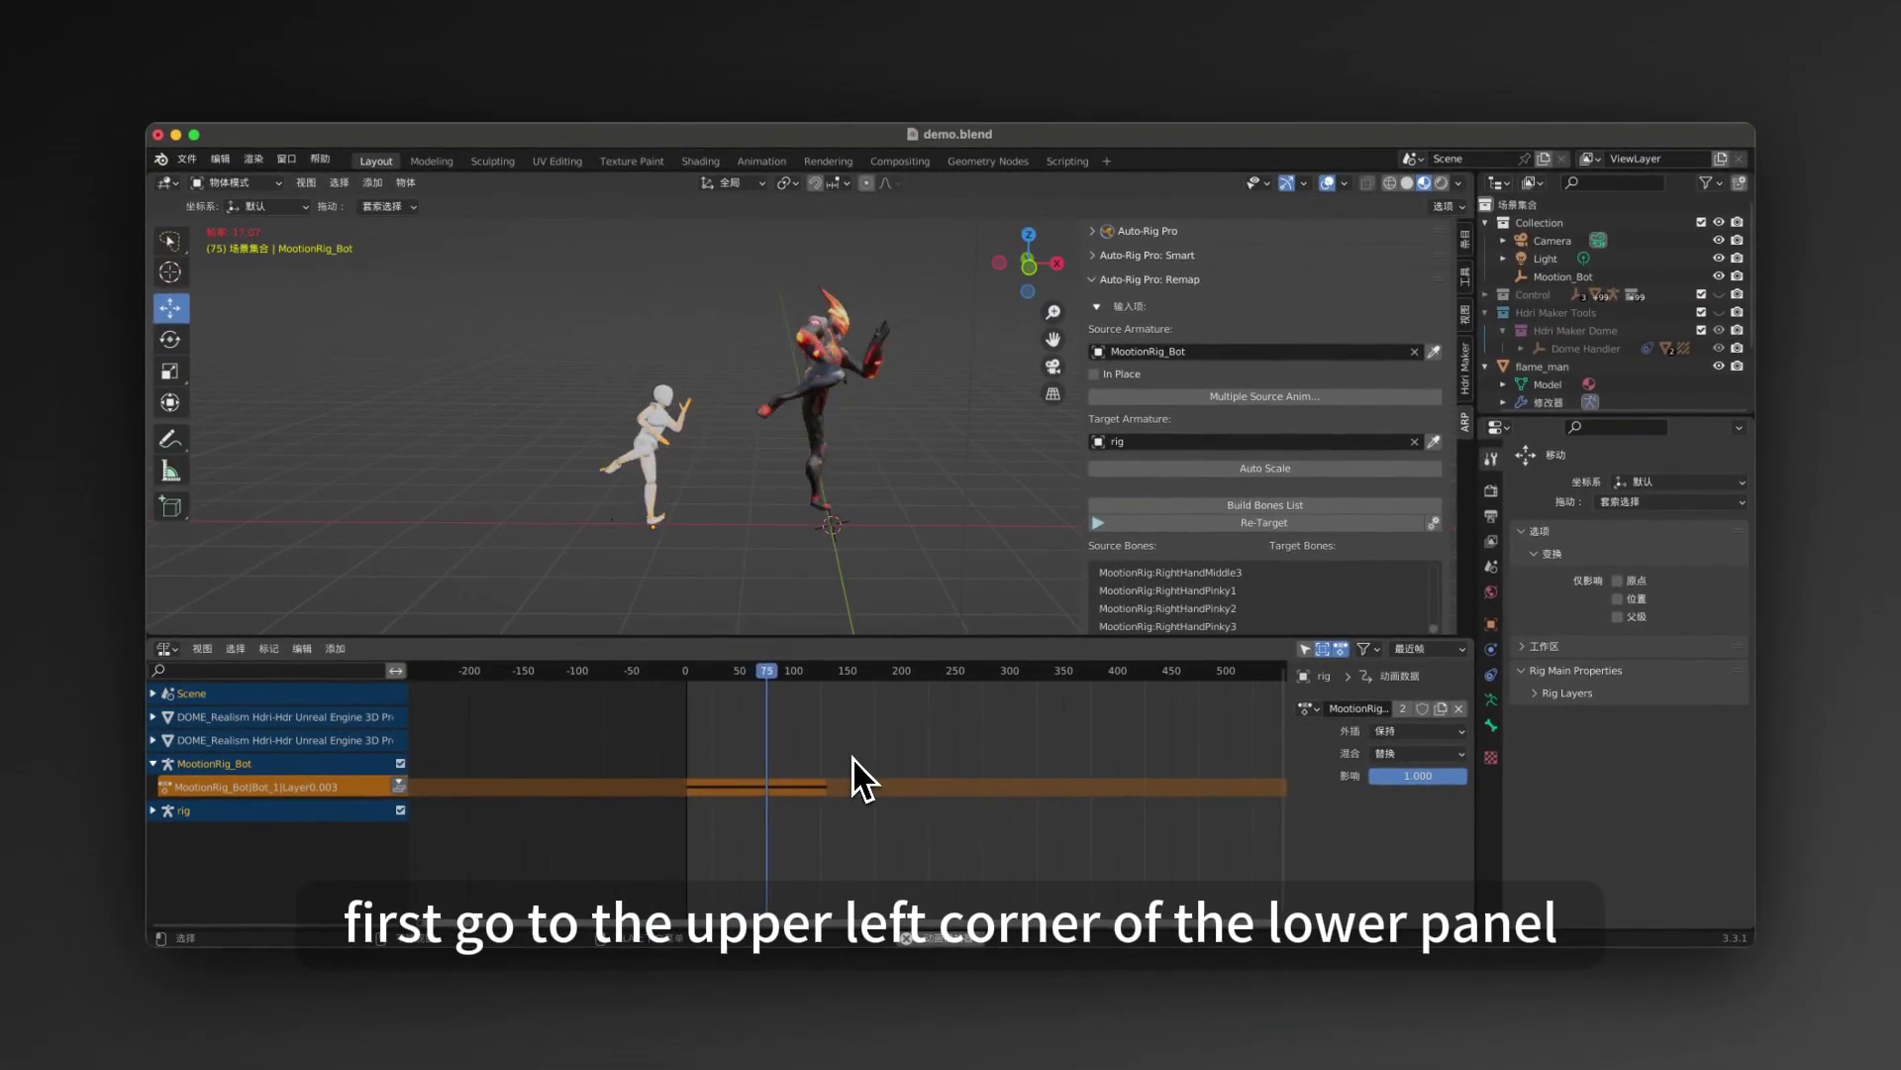
click(1139, 441)
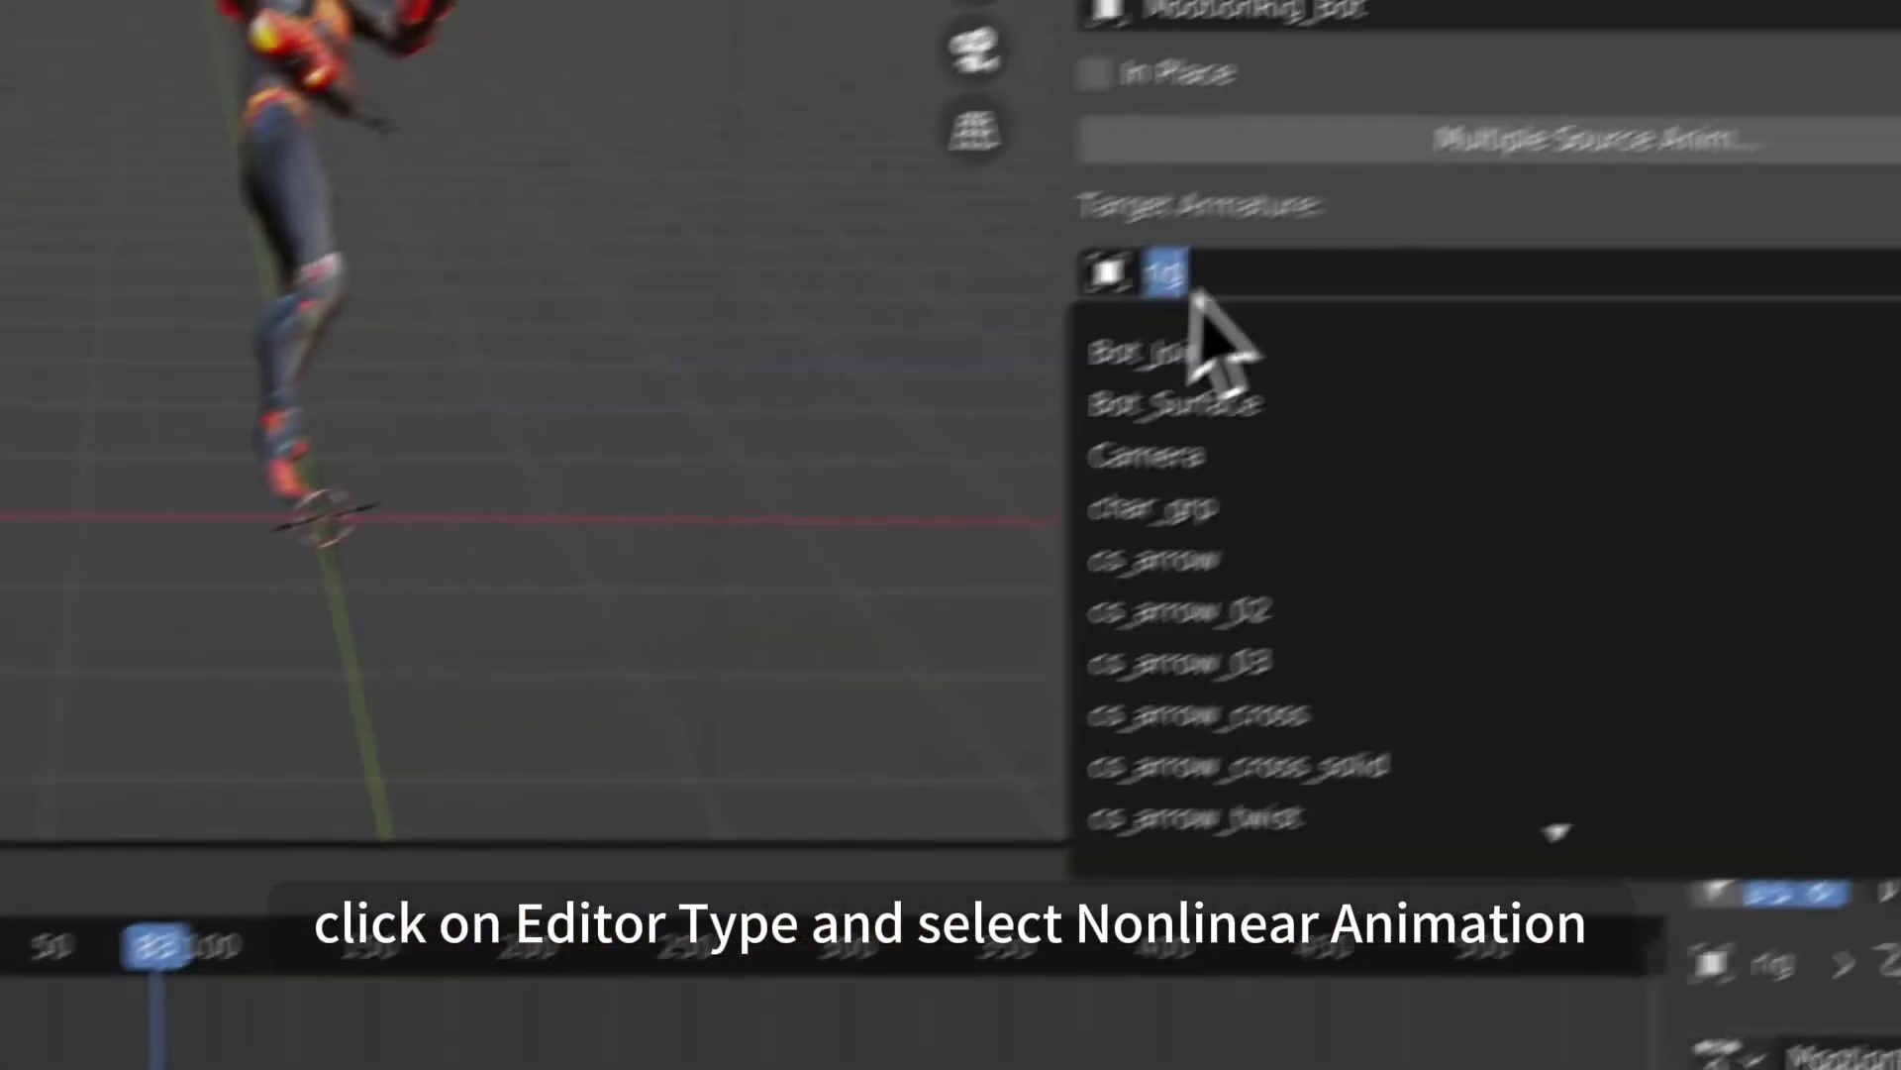
key(Return)
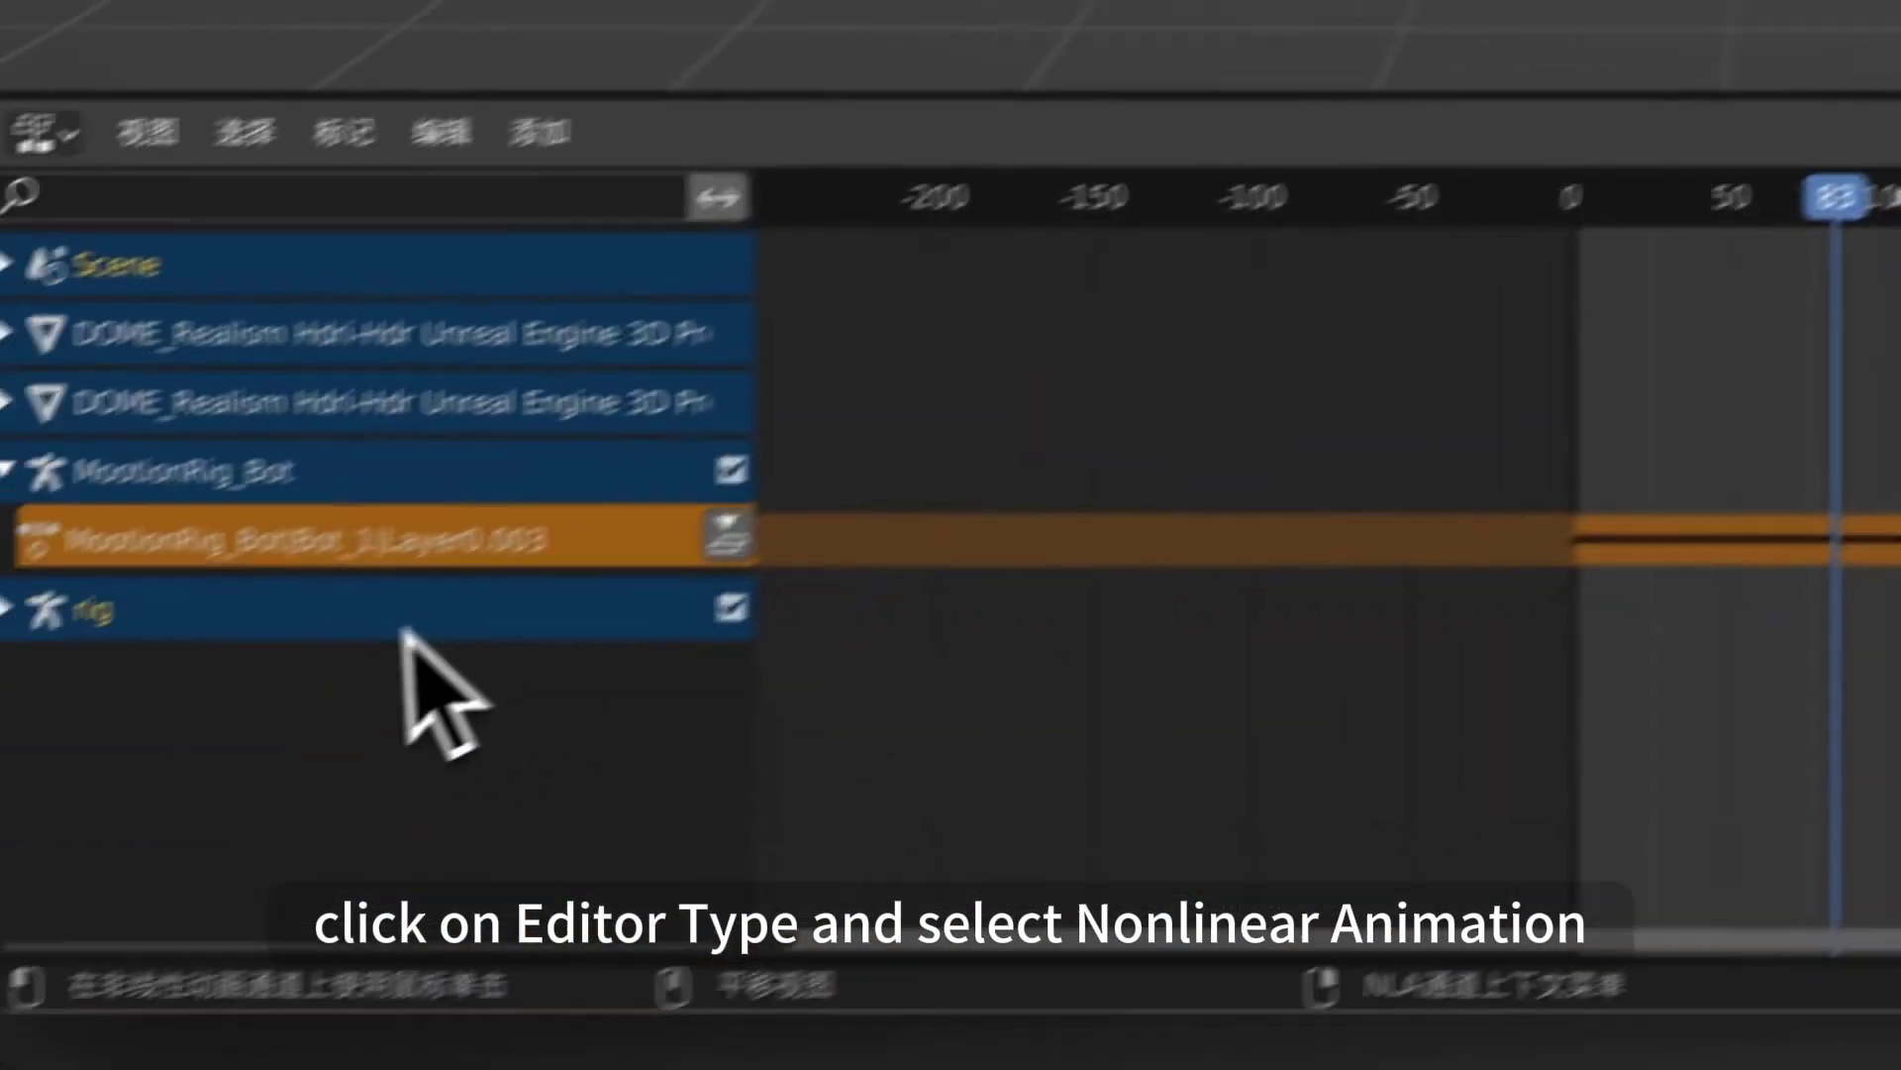
Expand the rig's animation channels and push its remapped action down into an NLA strip
click(145, 542)
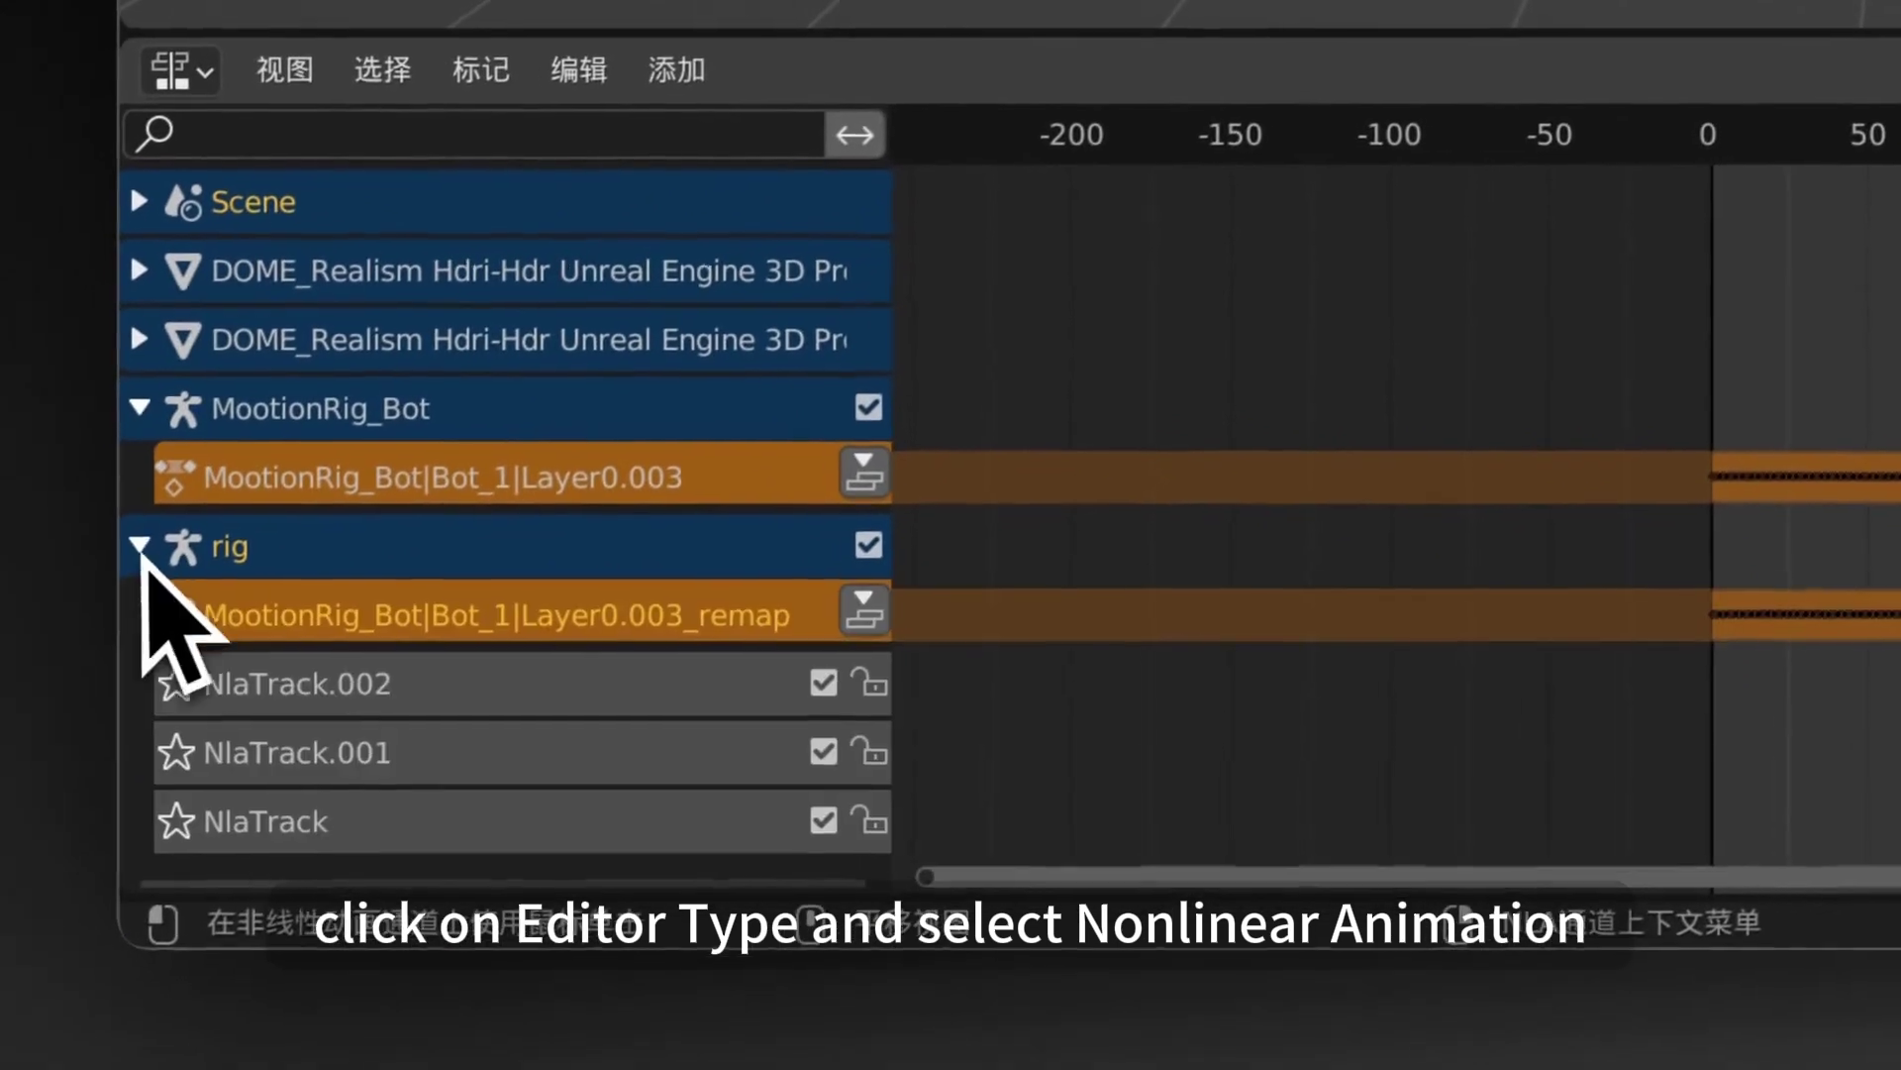
click(870, 614)
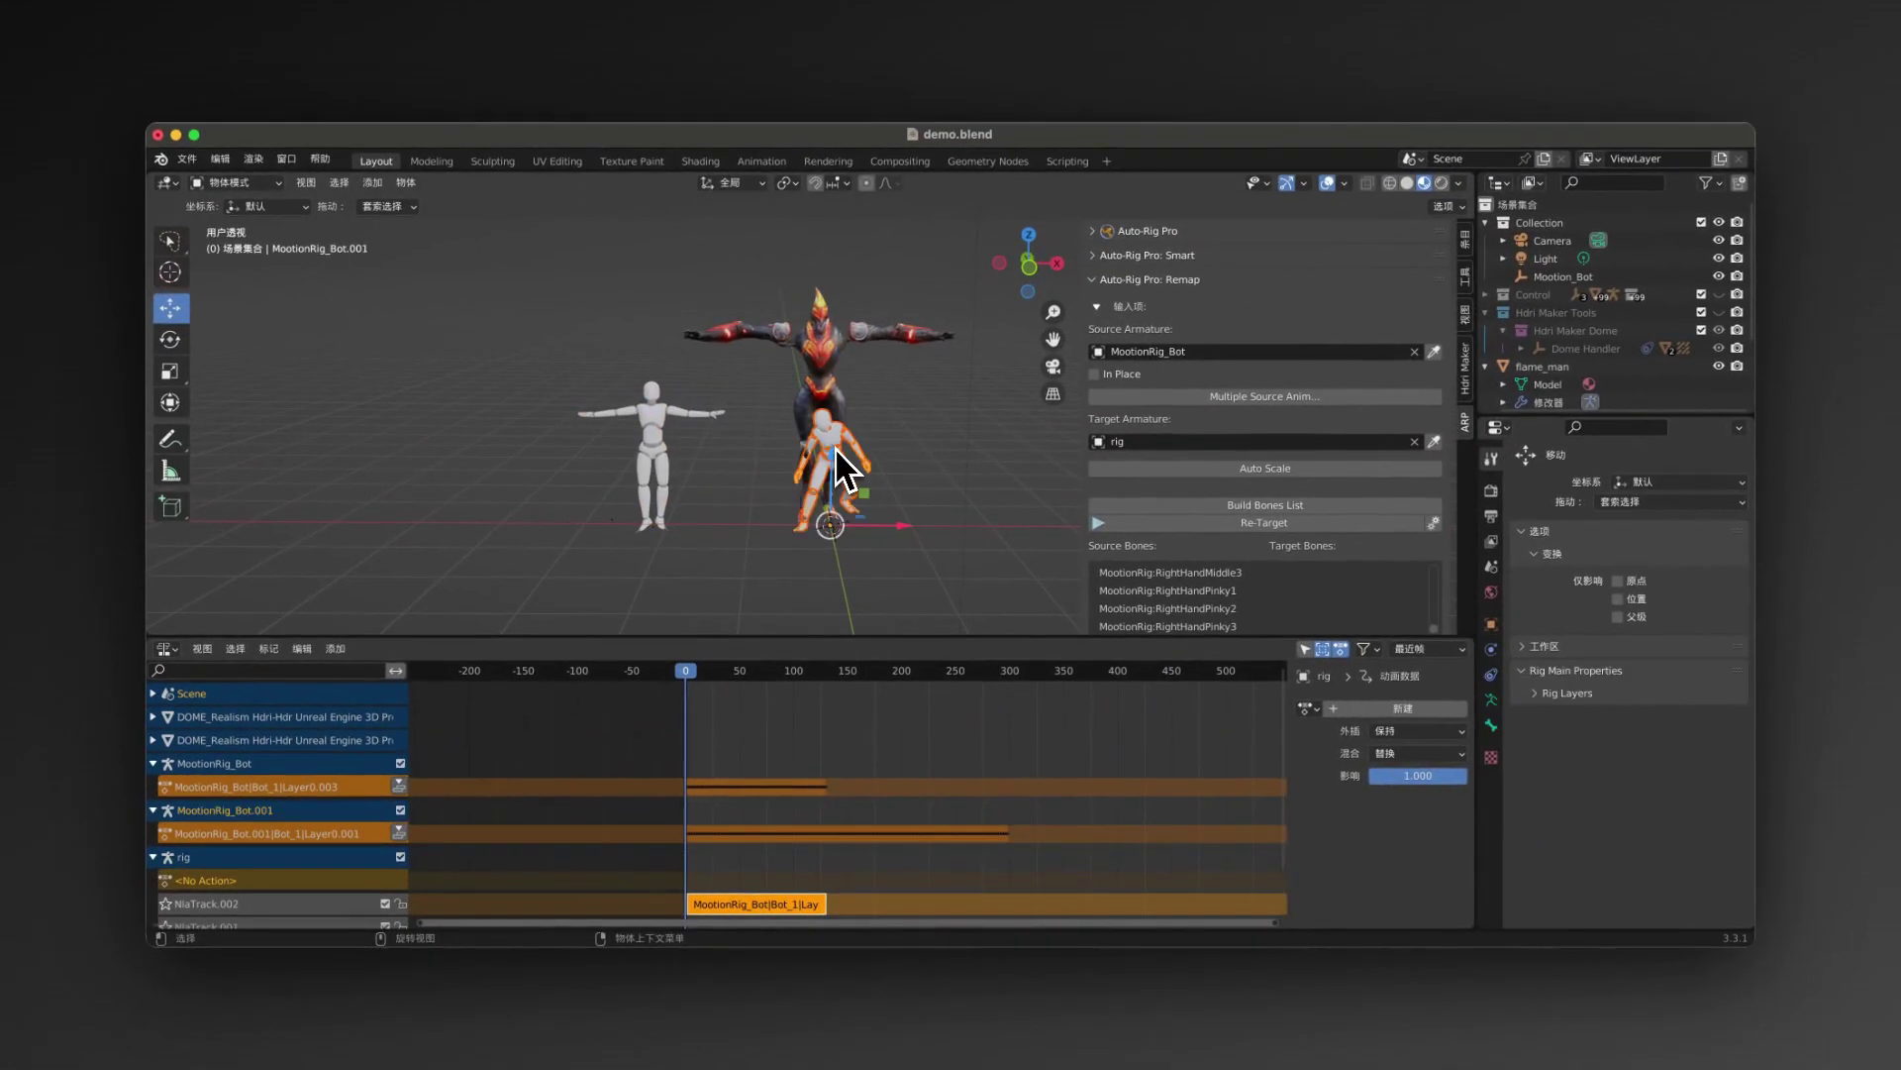
Move the MootionRig_Bot.001 figure out to the side and redefine its source rest pose with it as the source armature
click(490, 465)
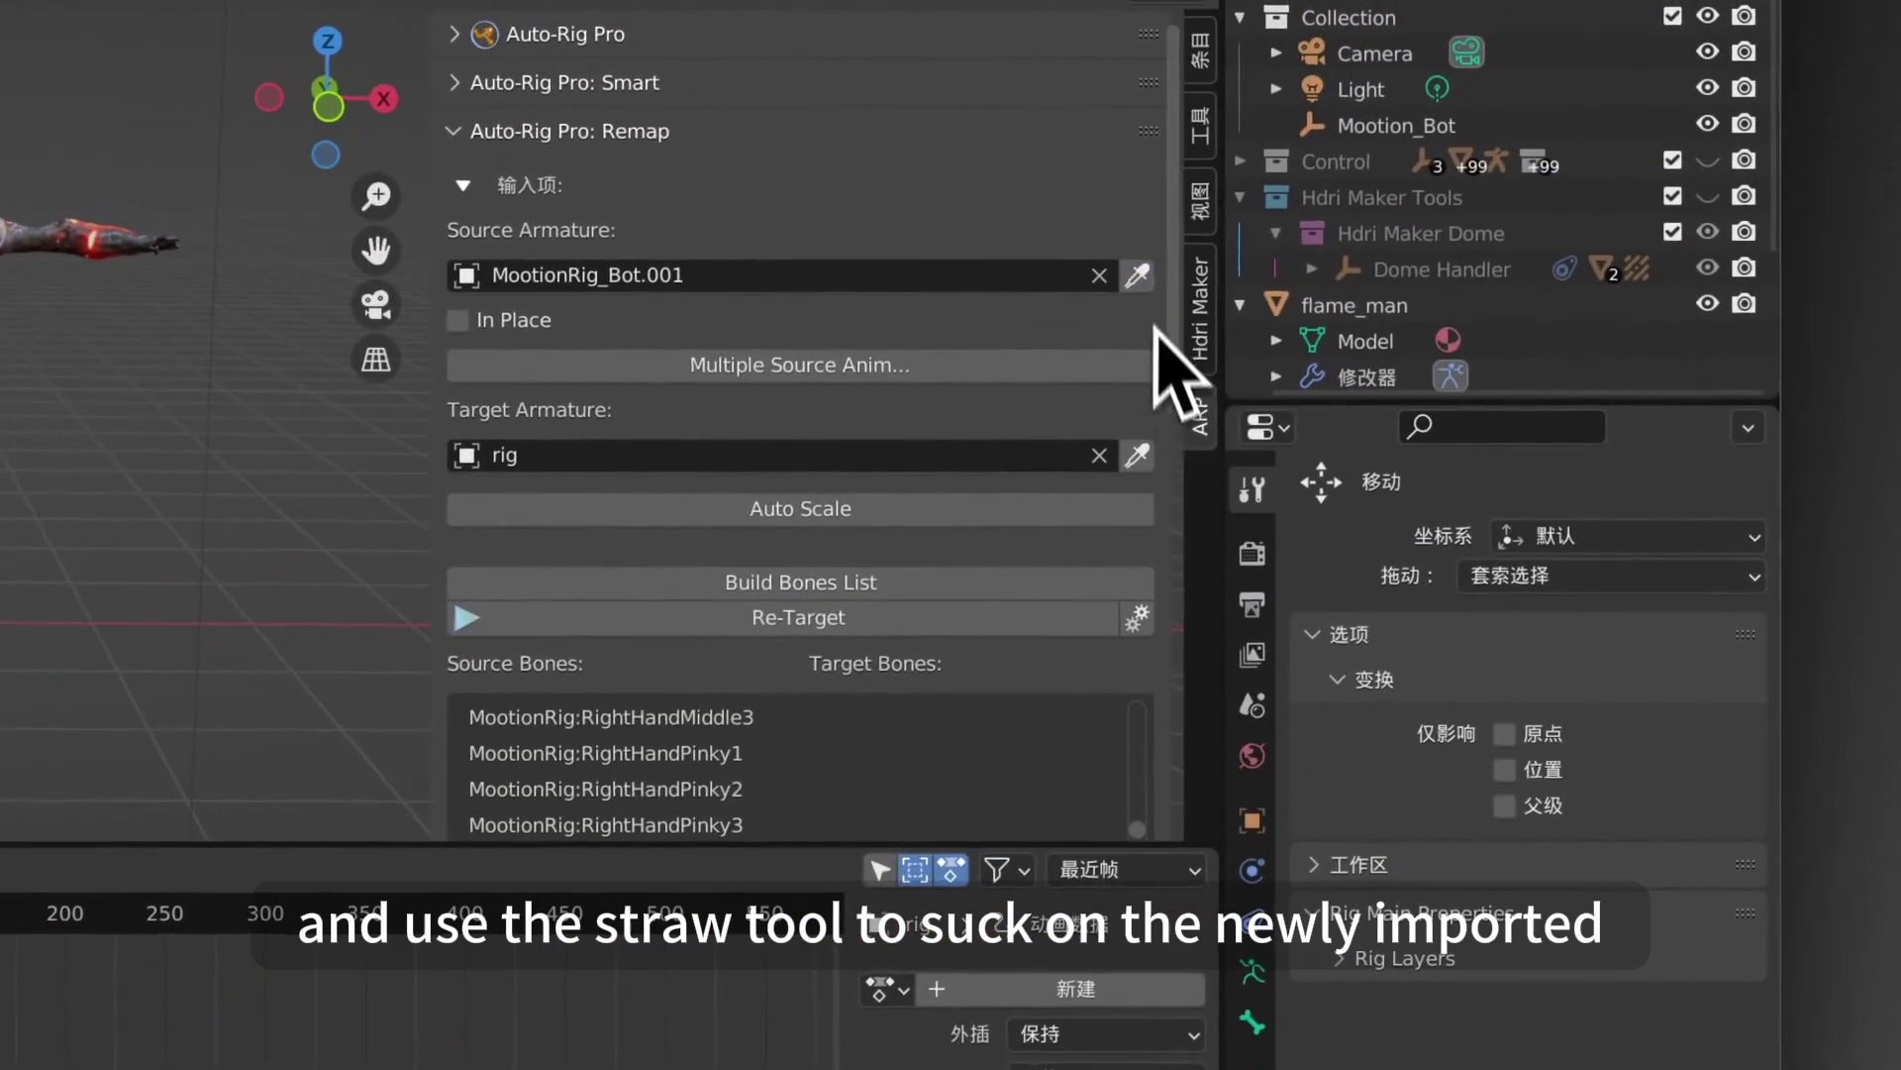
scroll(1194, 436, down, 10)
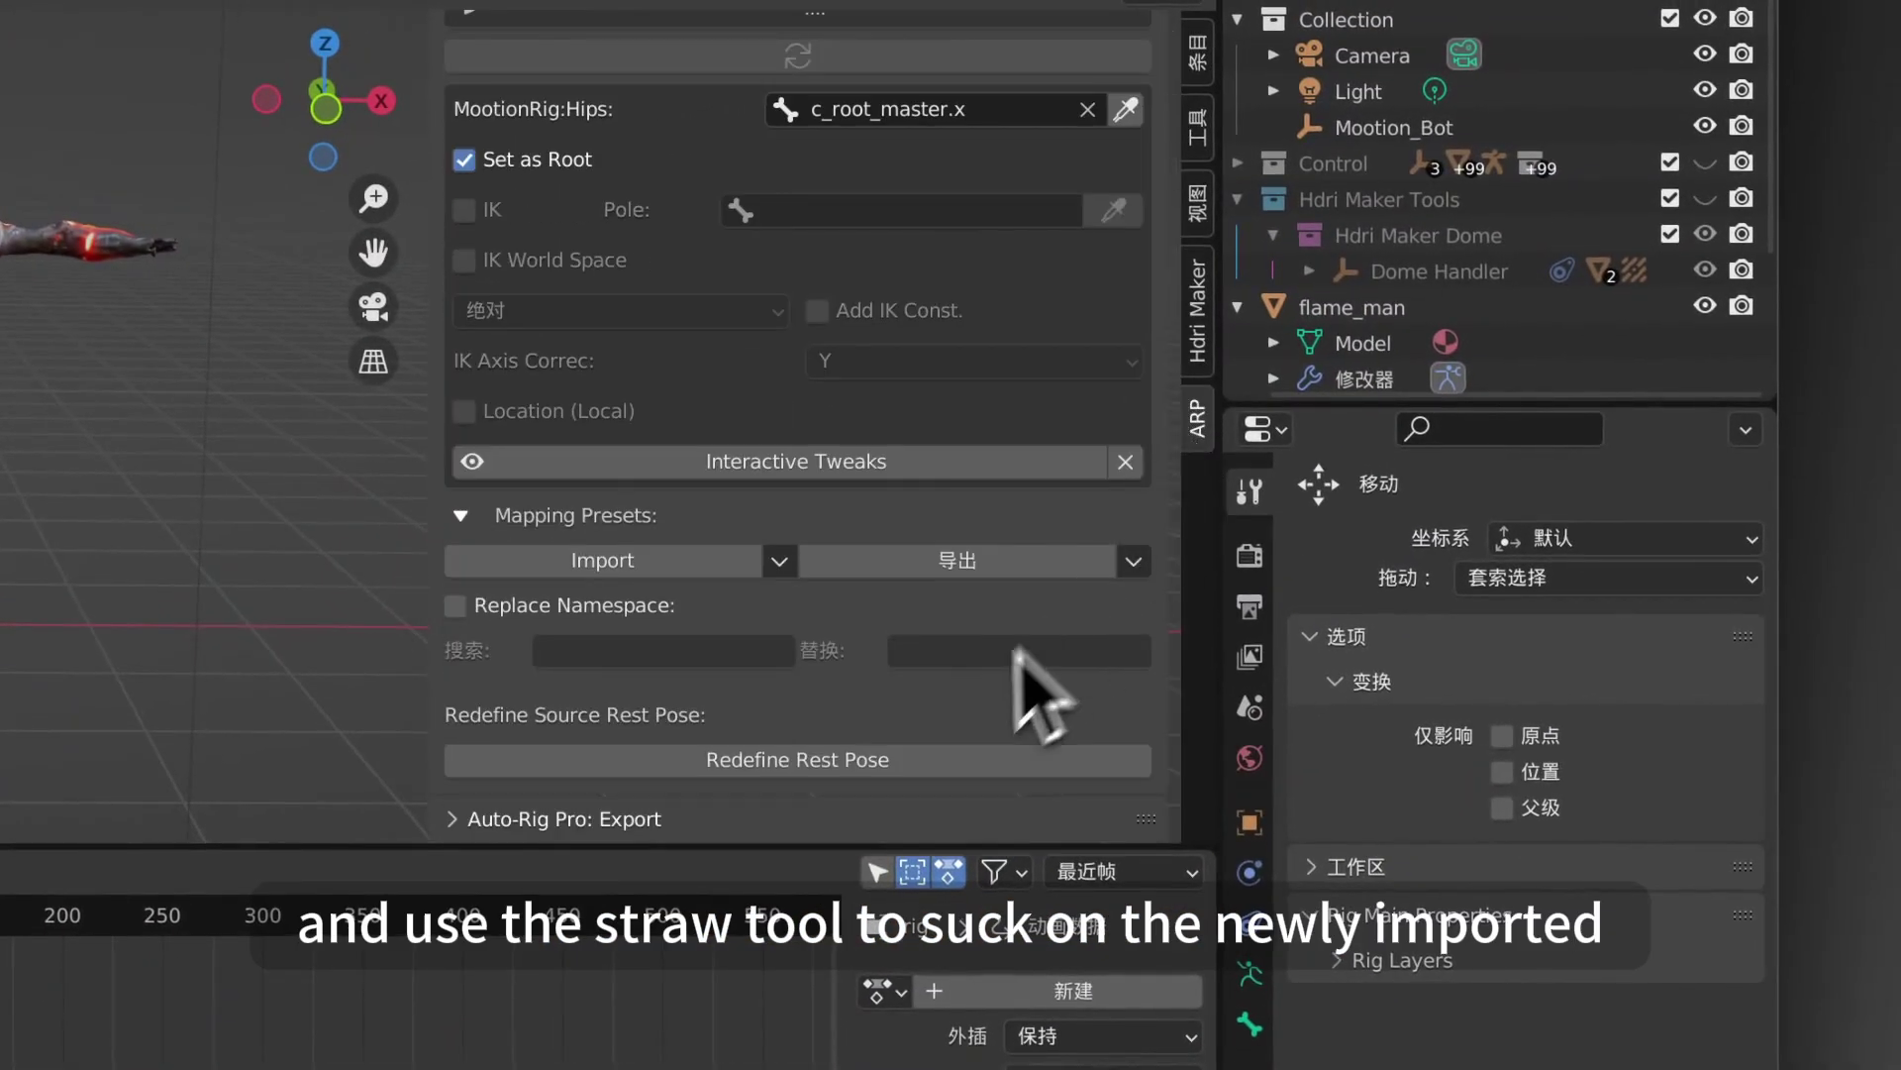
click(882, 760)
click(748, 984)
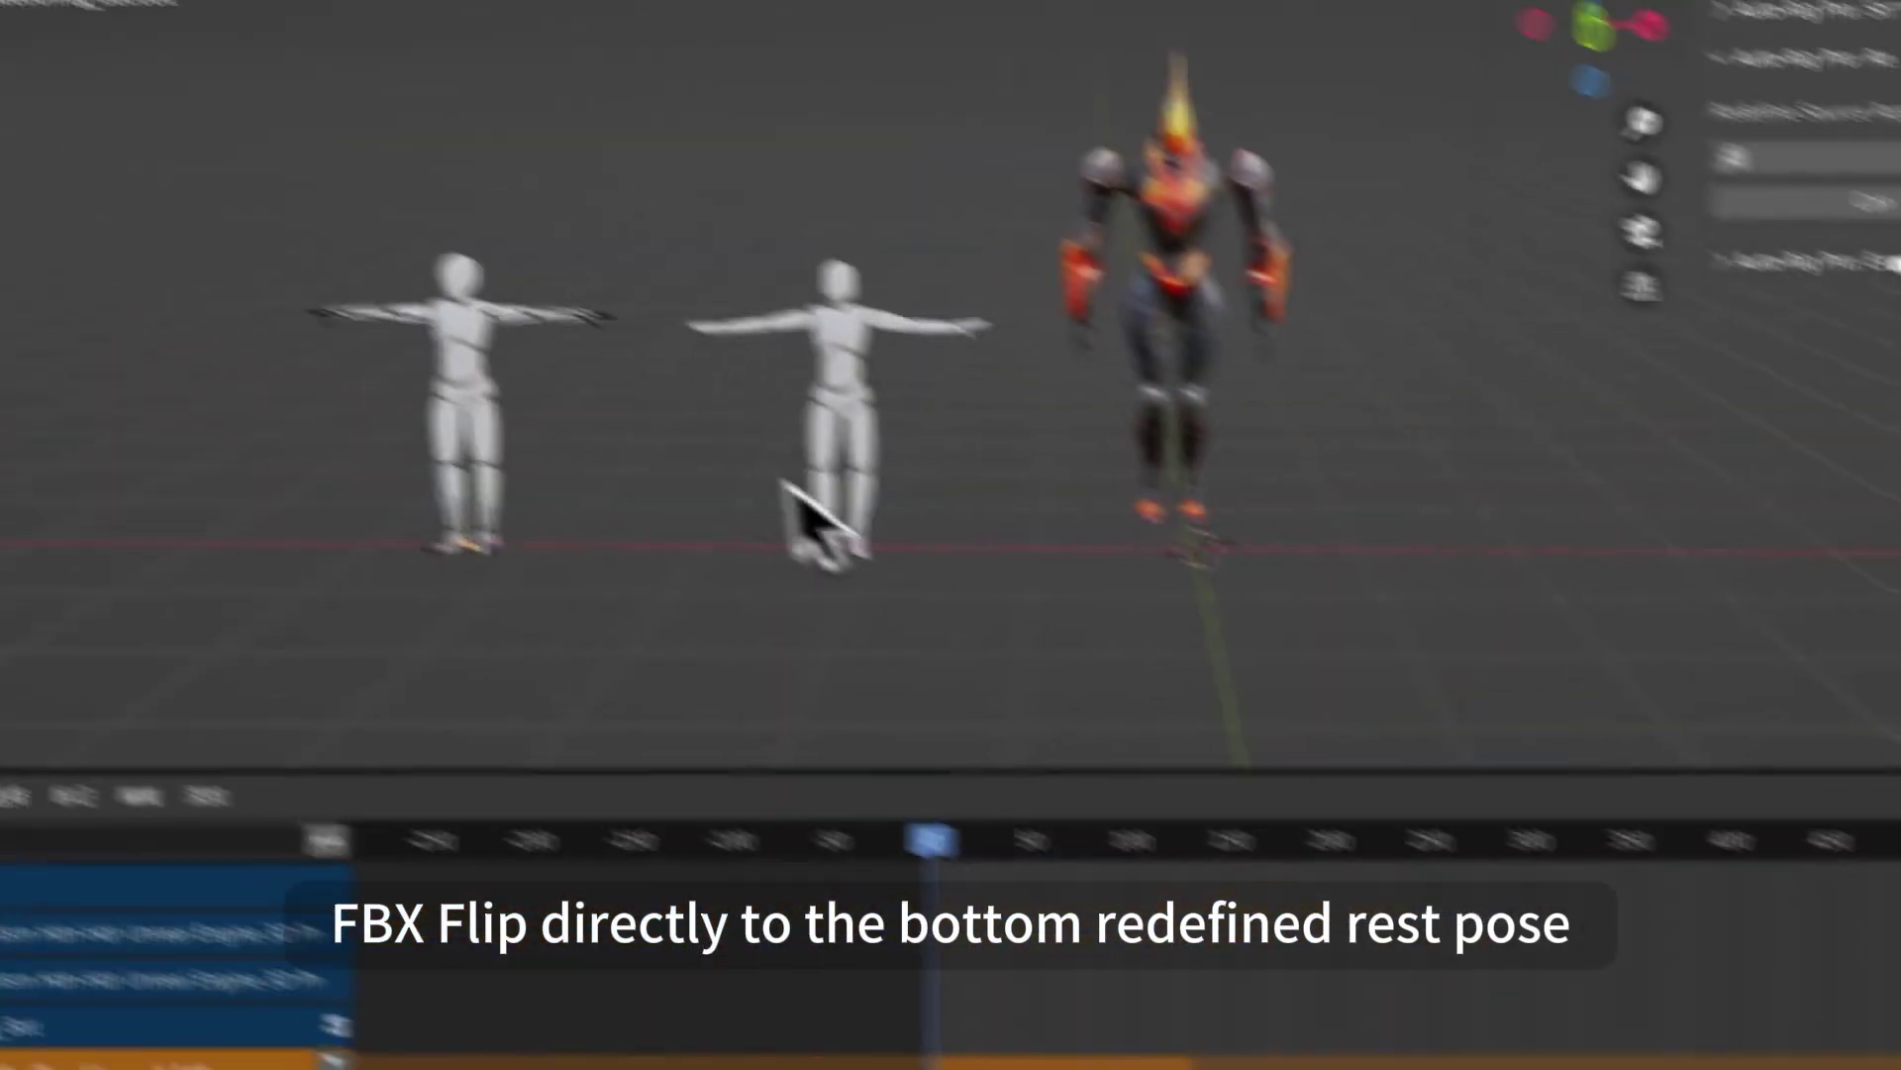
Select both arms' bones on MootionRig_Bot.001, copy the target bone rotation to them and apply the redefined rest pose
click(590, 317)
drag(284, 250, 425, 362)
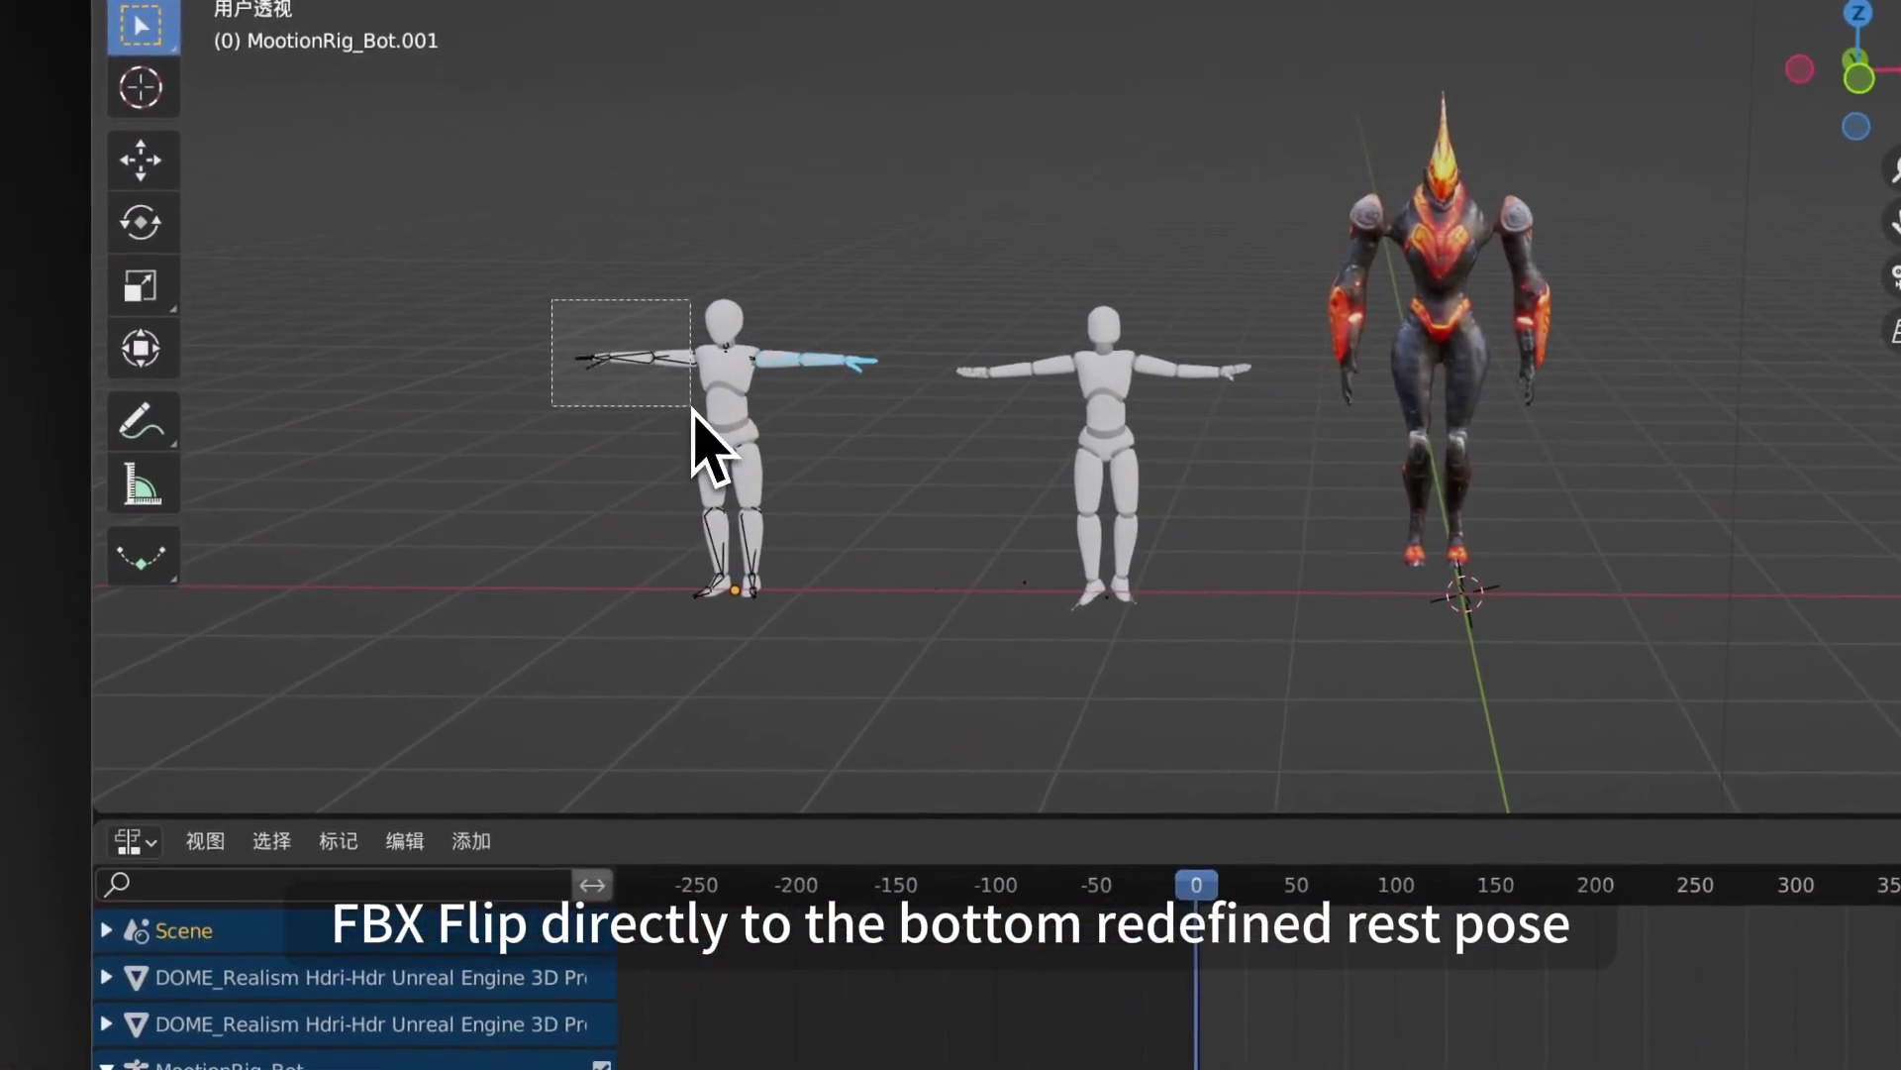
drag(693, 409, 691, 407)
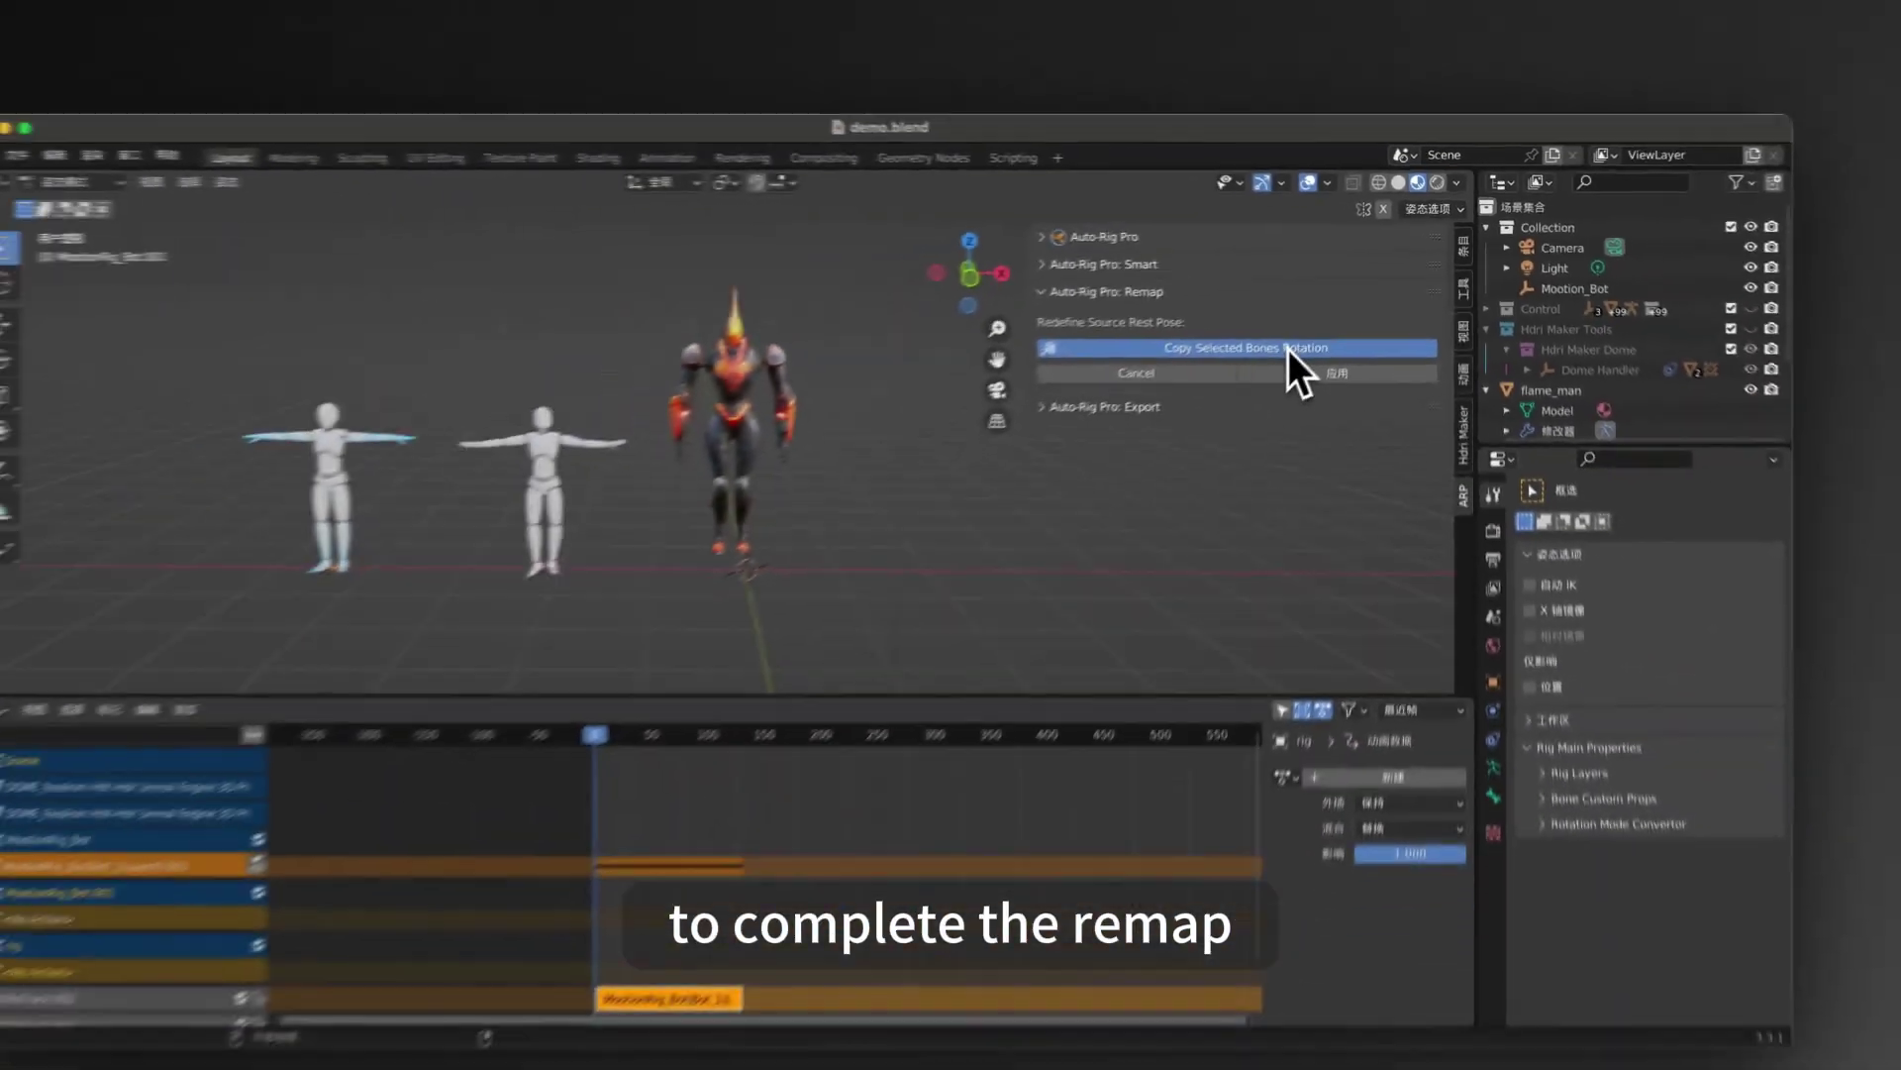
click(1307, 347)
click(1333, 357)
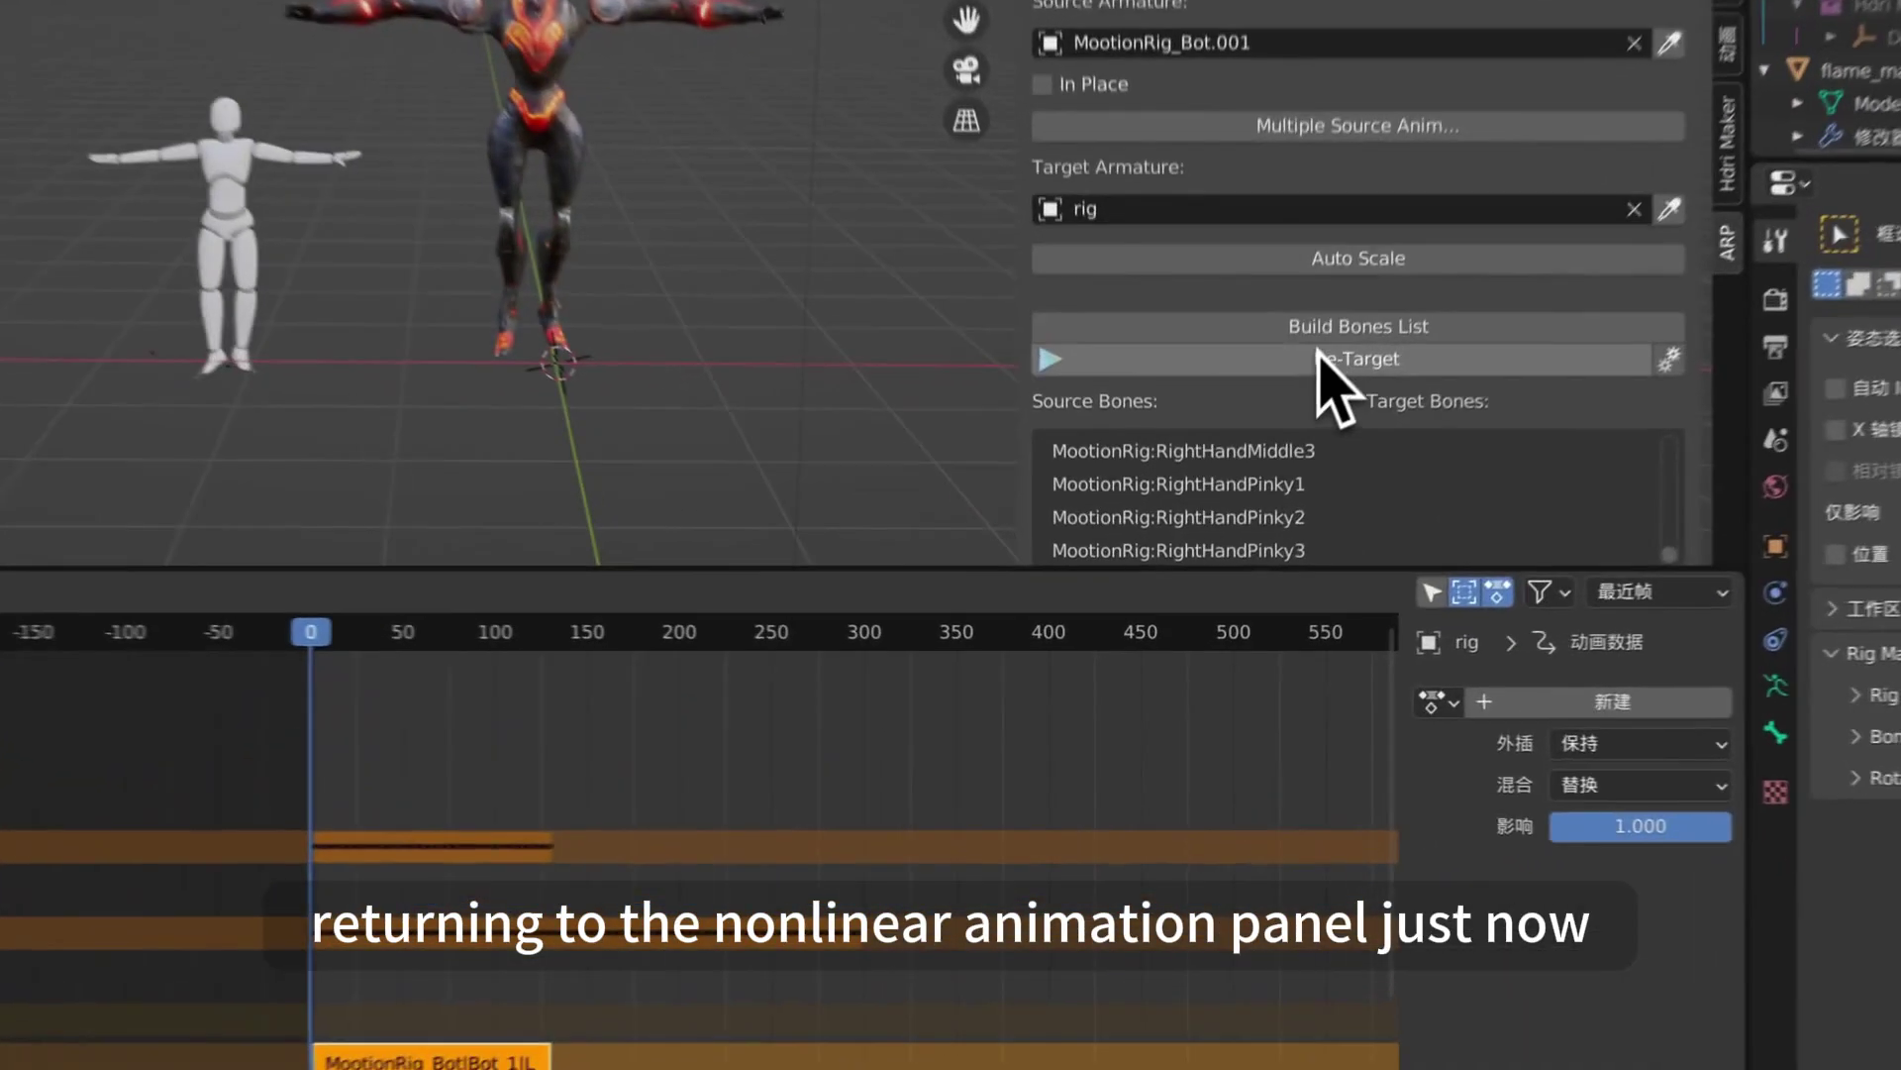
Re-target the MootionRig_Bot.001 animation onto rig for frames 1 to 298 and push the remapped action down into an NLA strip
click(1320, 359)
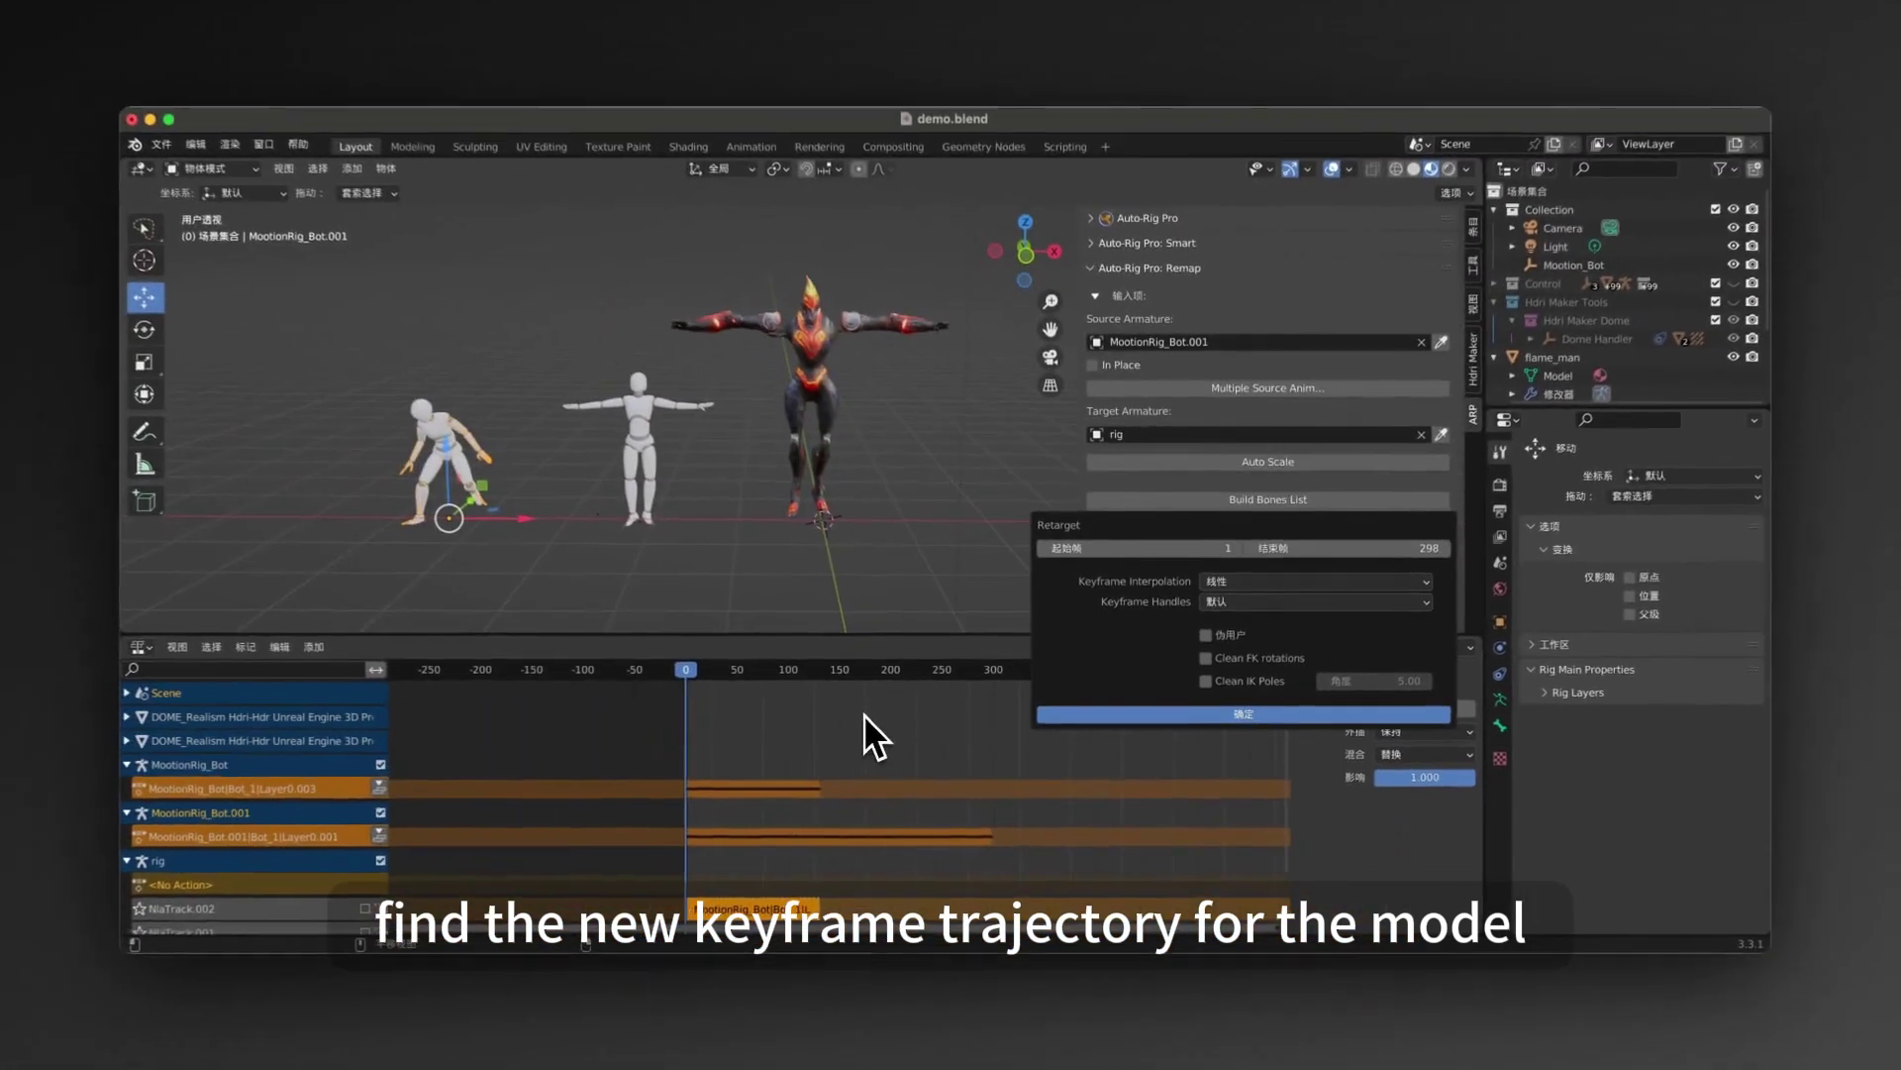
key(Return)
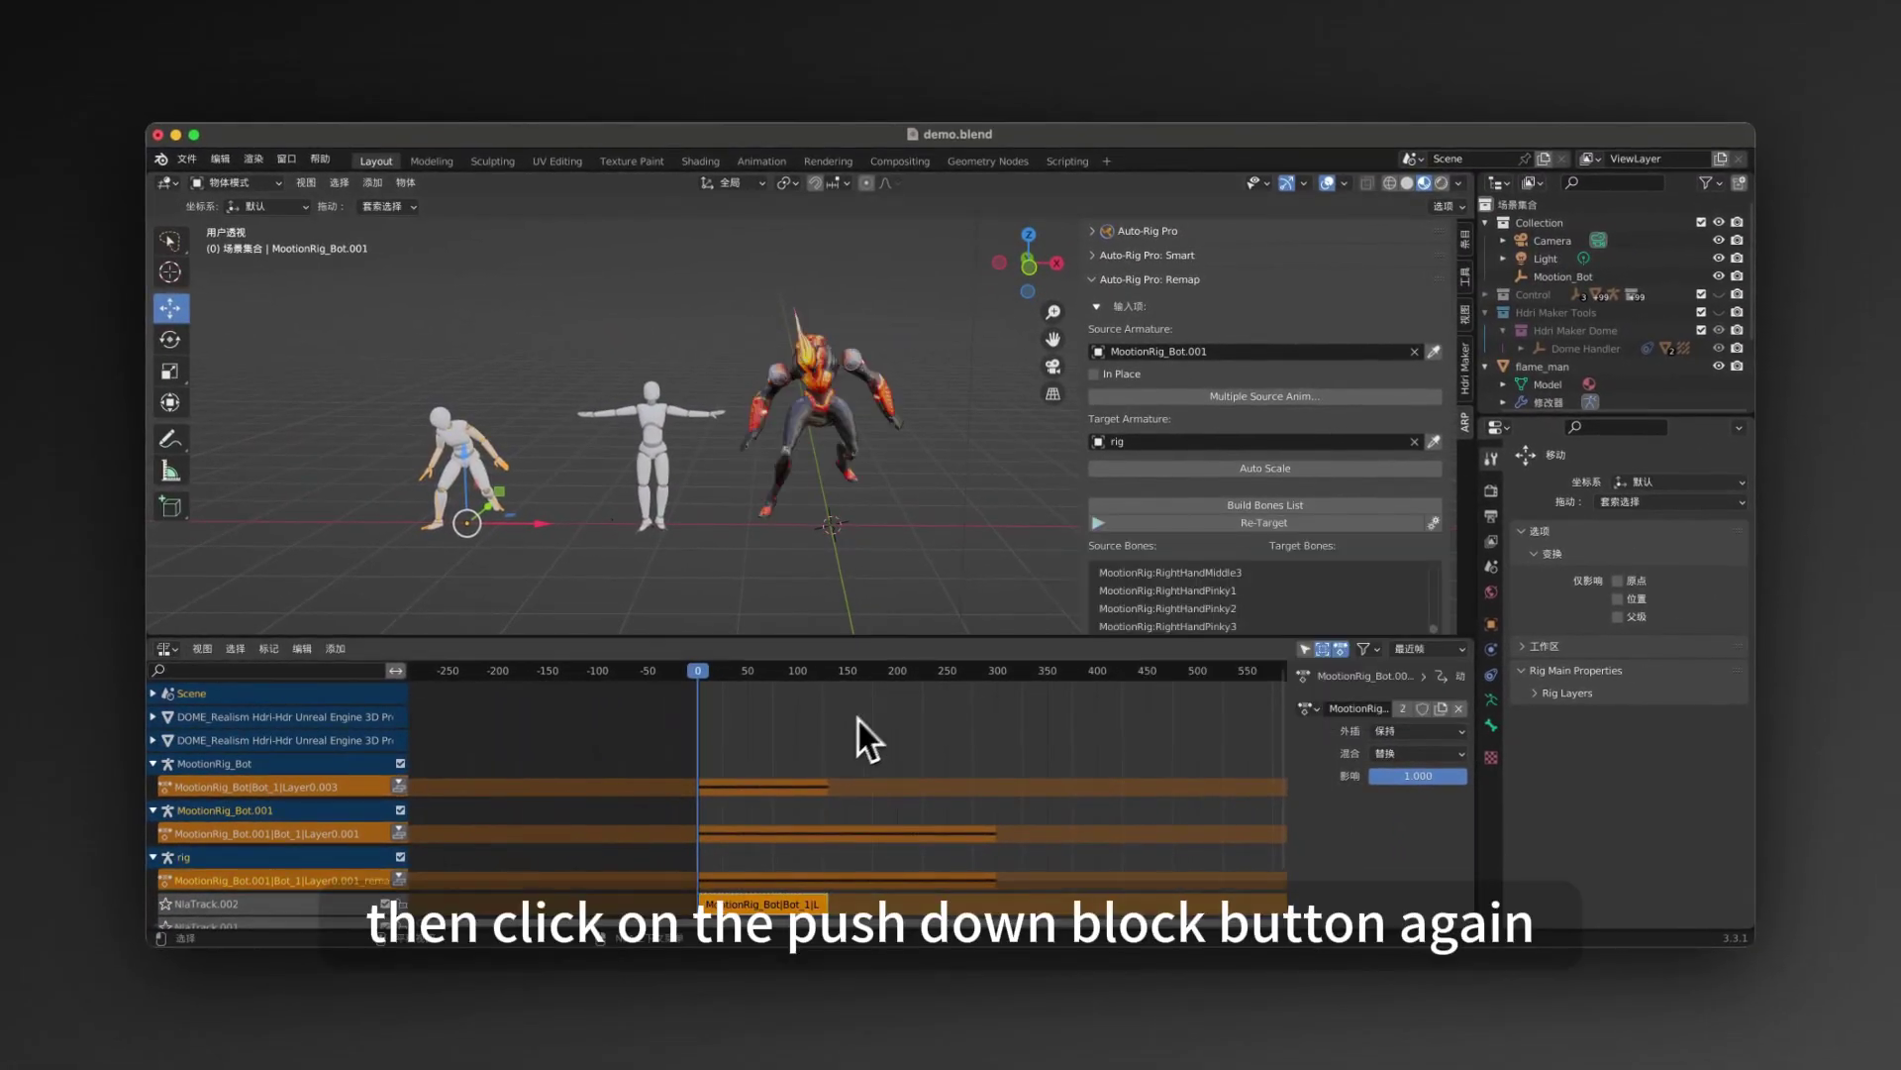
click(399, 880)
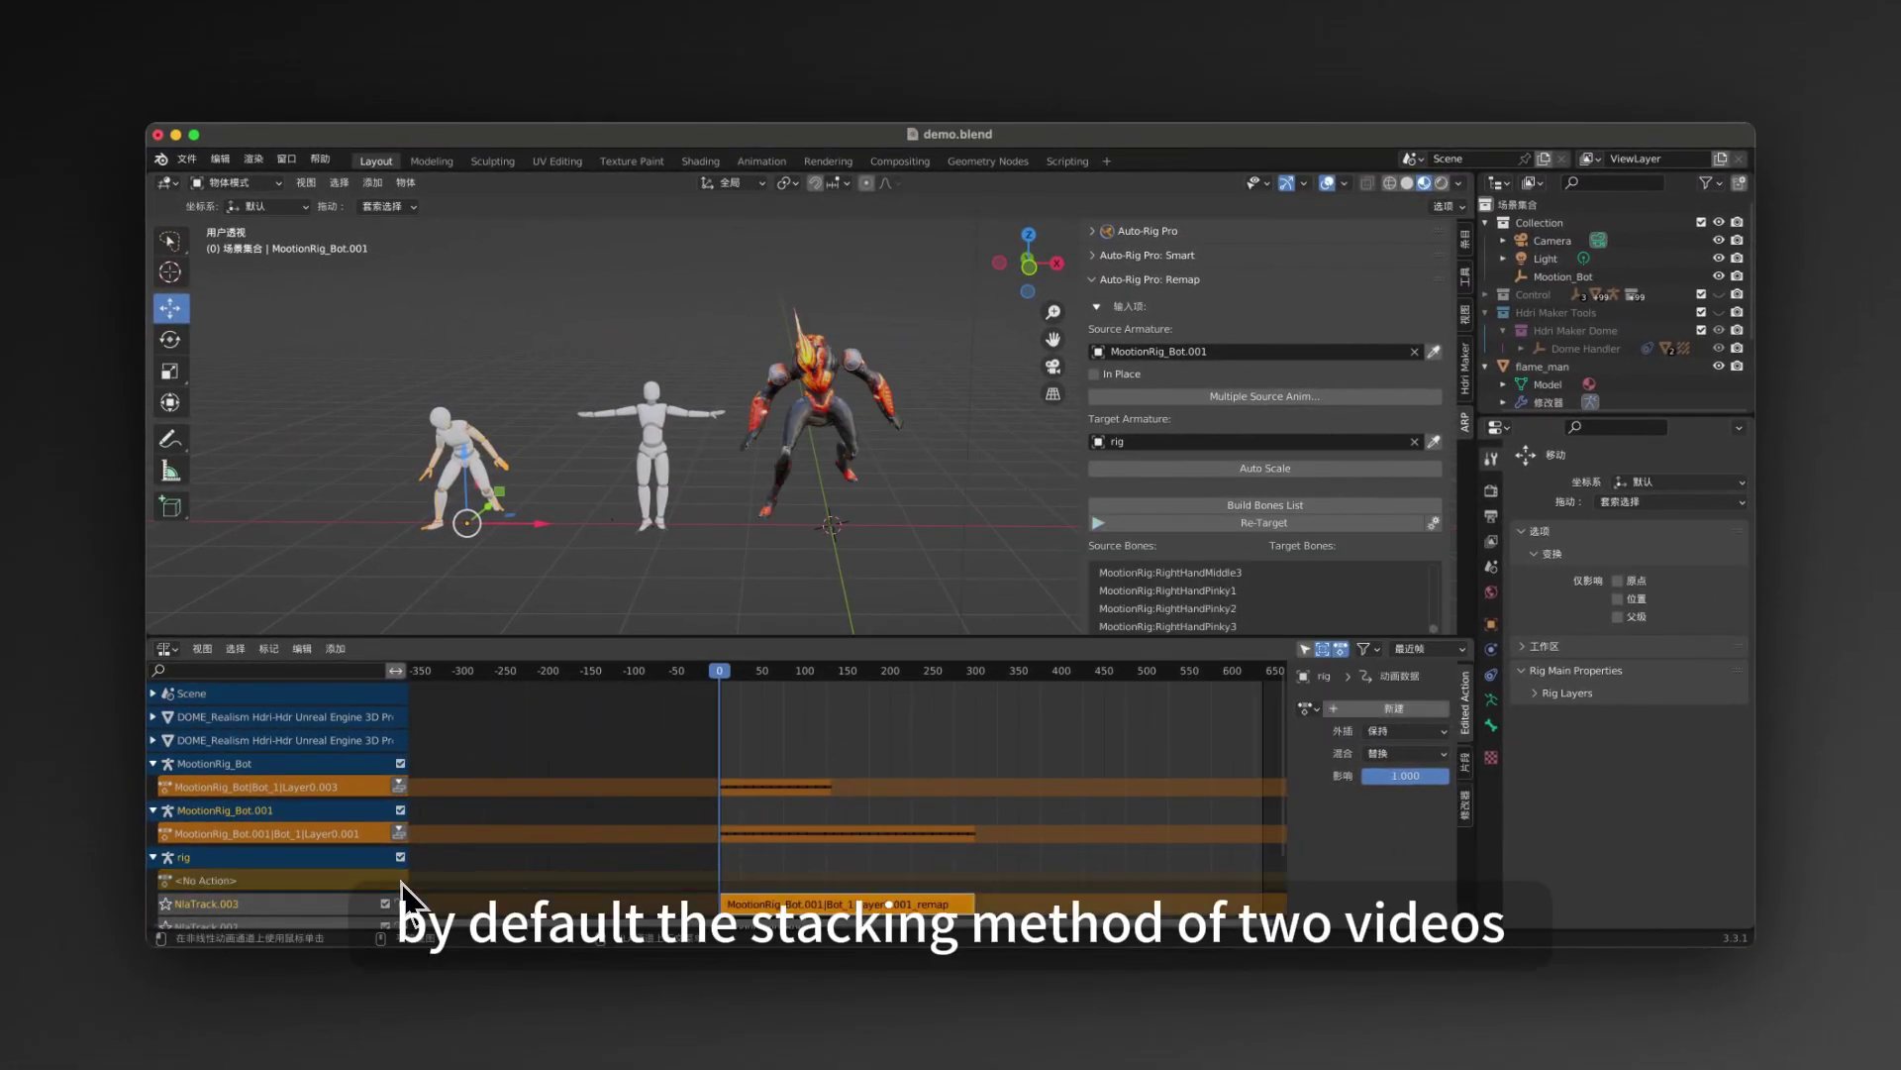
Shift the MootionRig_Bot.001 remap strip later in time and move the shorter MootionRig_Bot strip up into NlaTrack.003 in front of it
scroll(840, 846, down, 2)
scroll(1281, 782, down, 3)
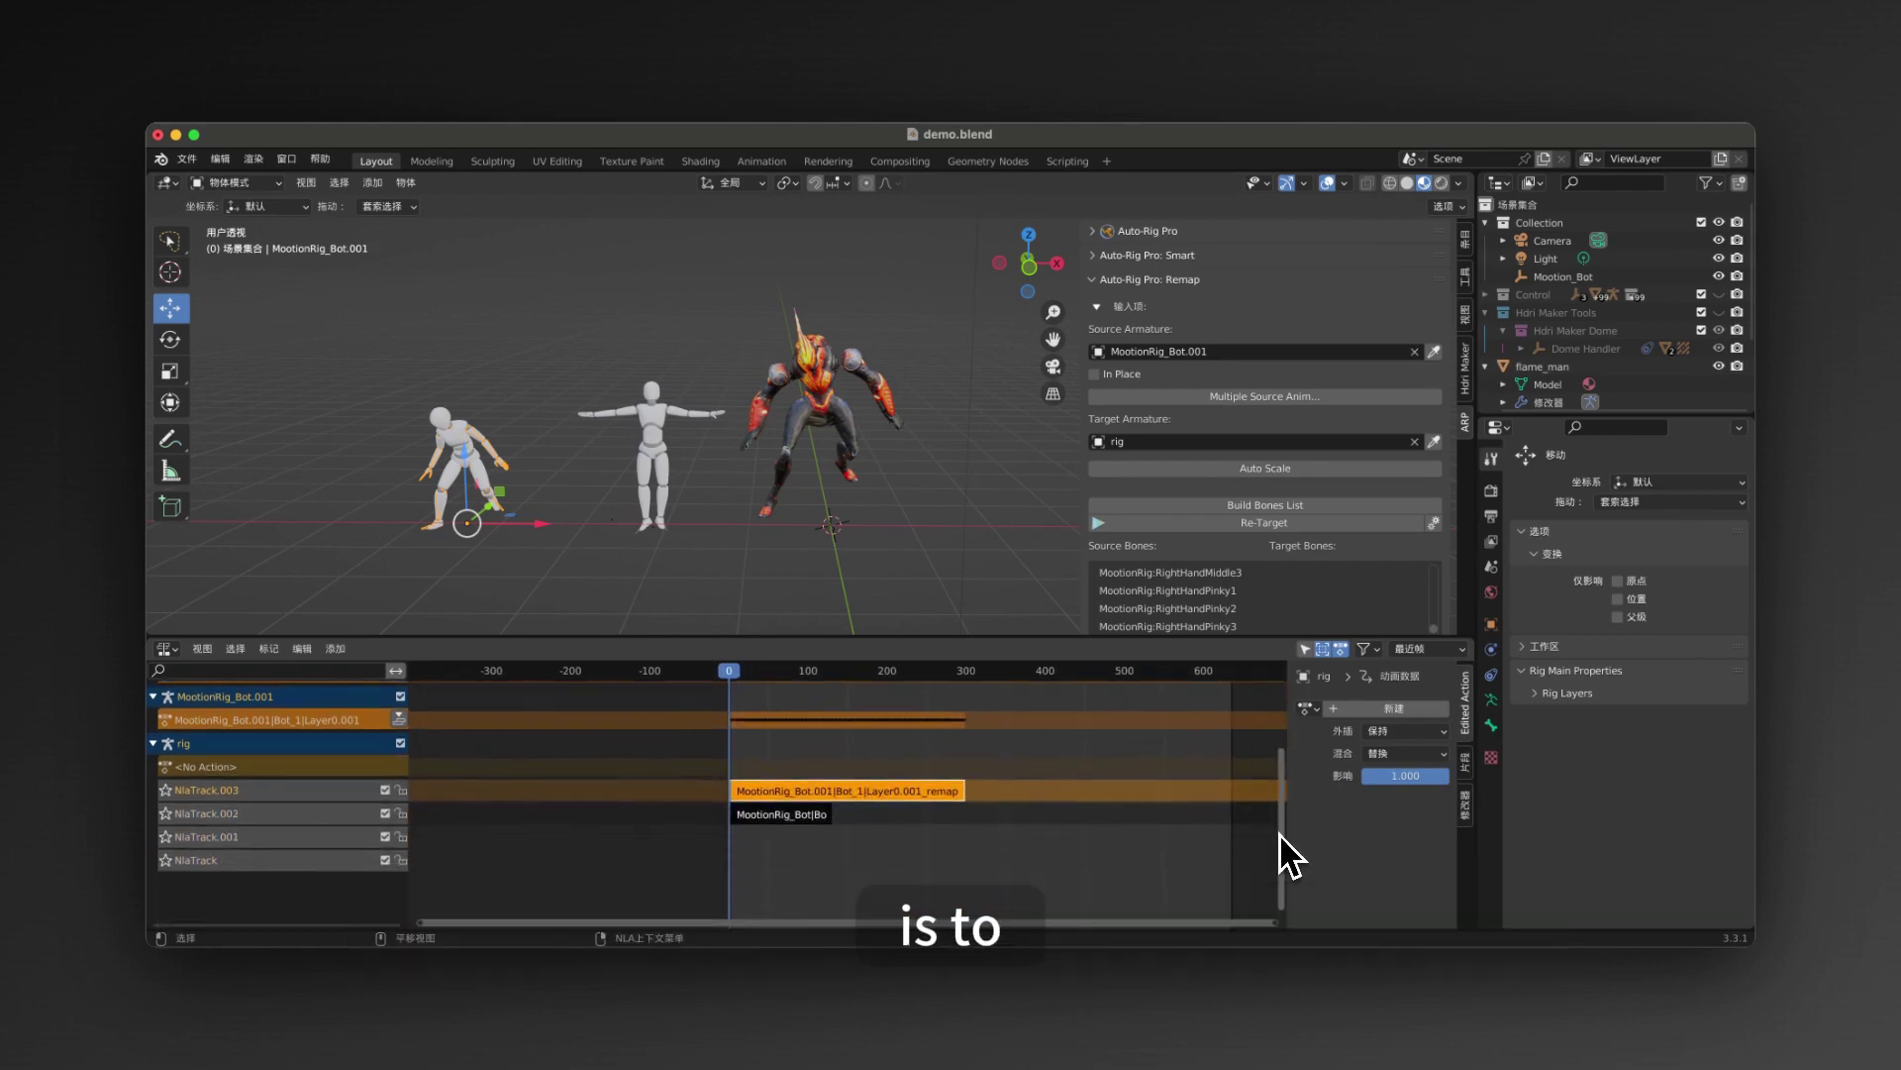
key(super+z)
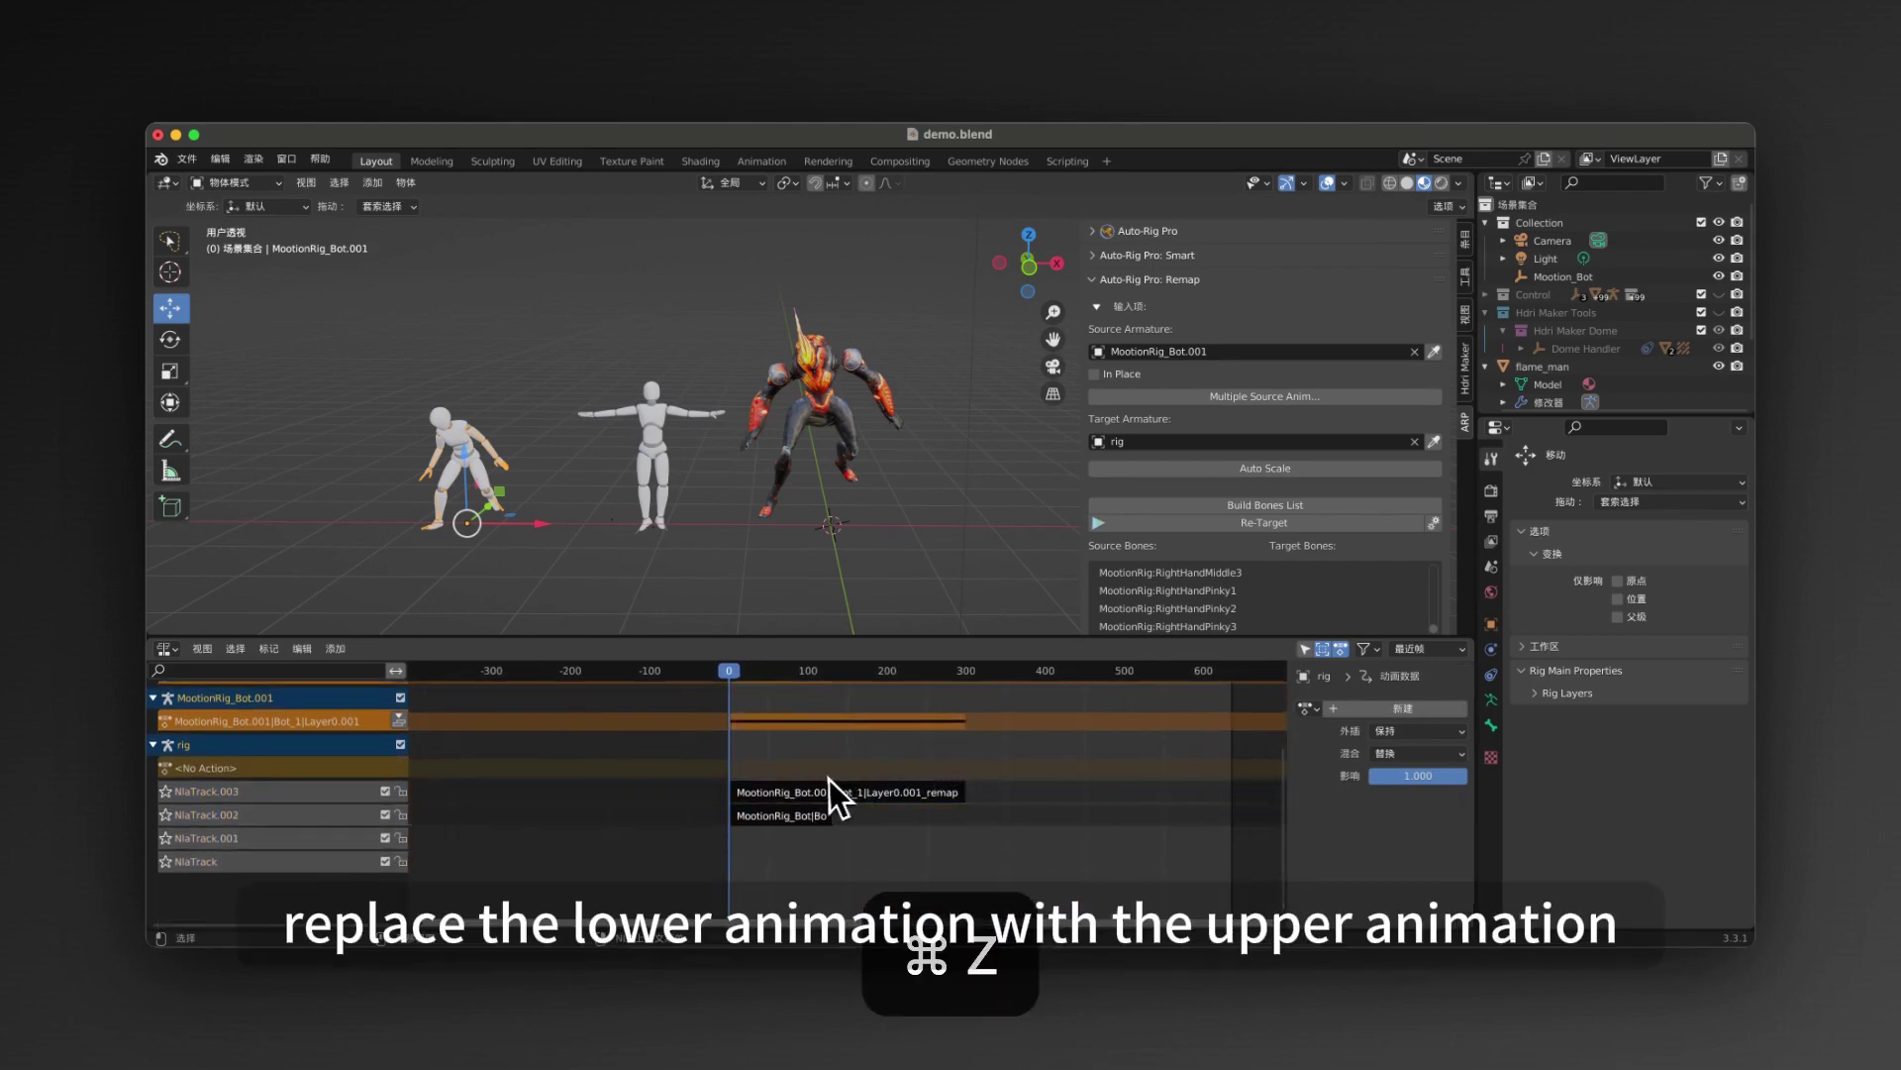
drag(829, 785, 937, 792)
click(824, 817)
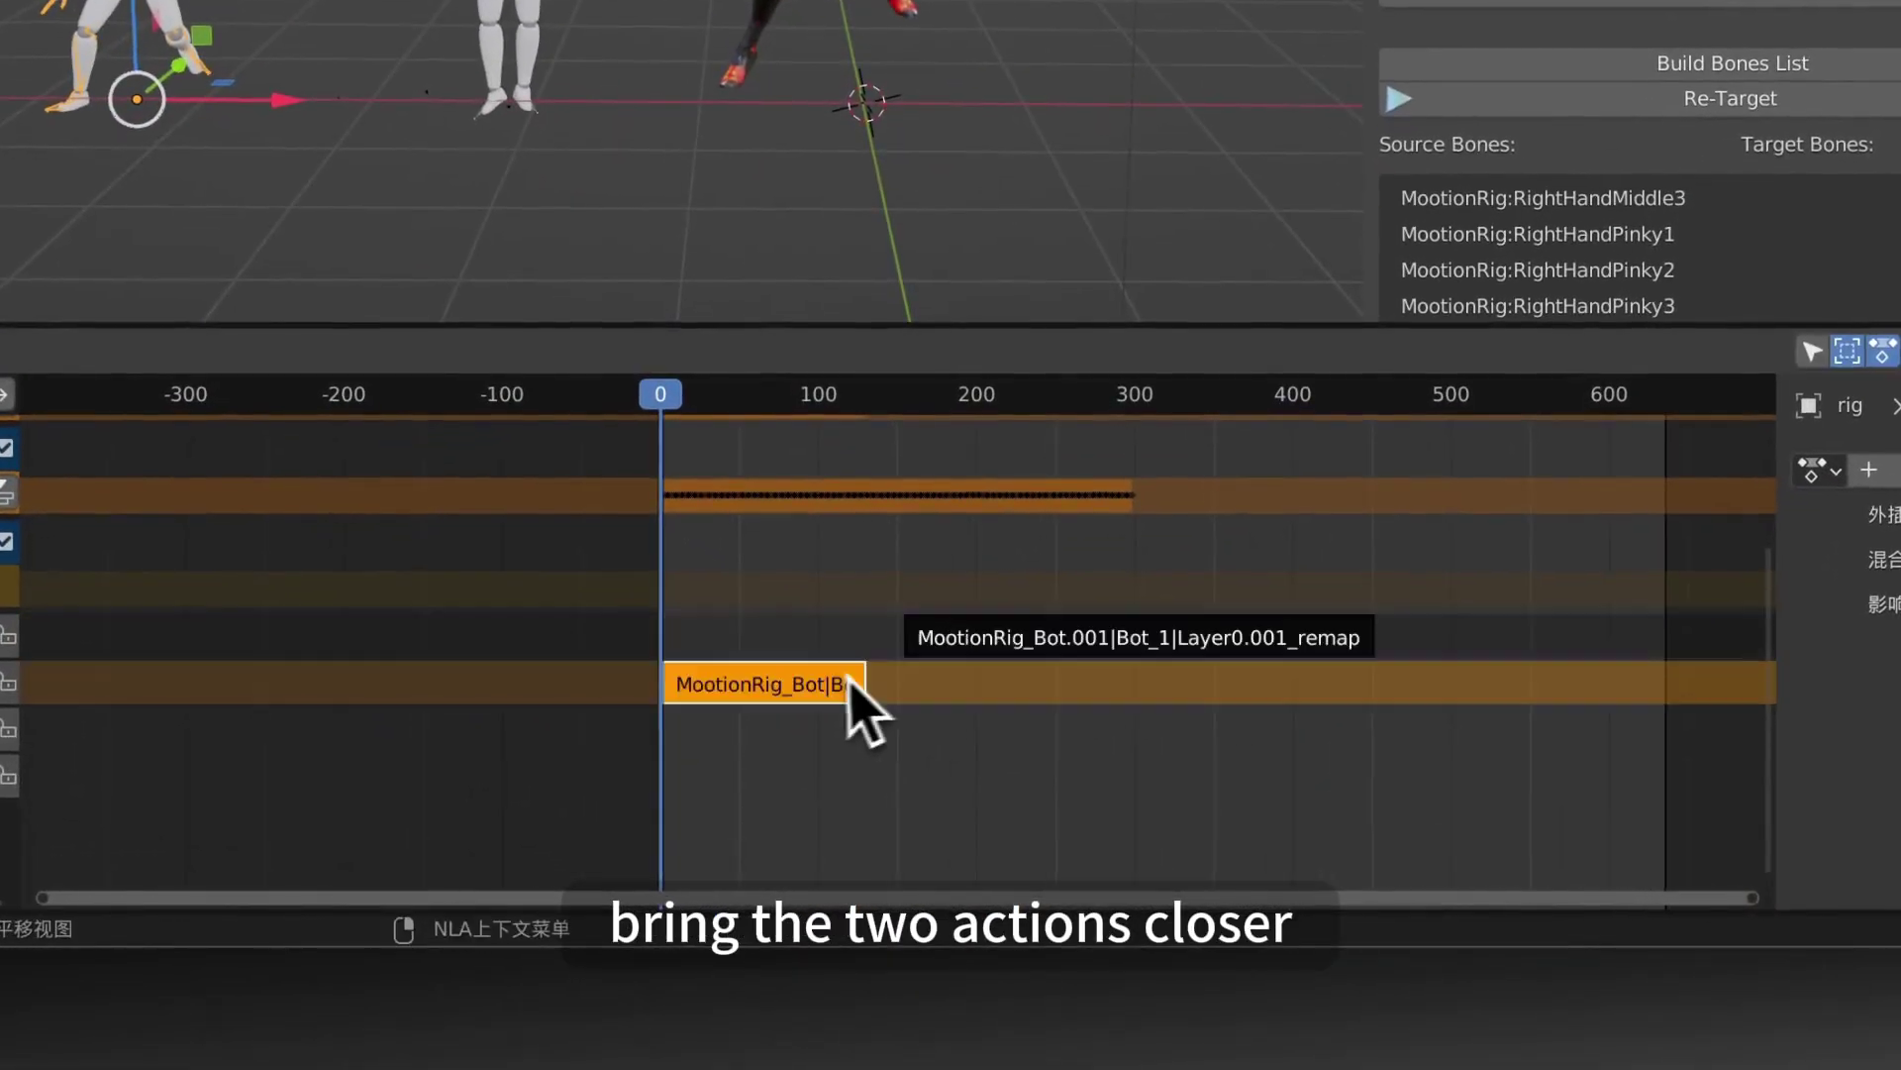
drag(849, 683, 939, 630)
Select both strips in NlaTrack.003, add a transition between them and go to frame 118 to check the blend
click(887, 396)
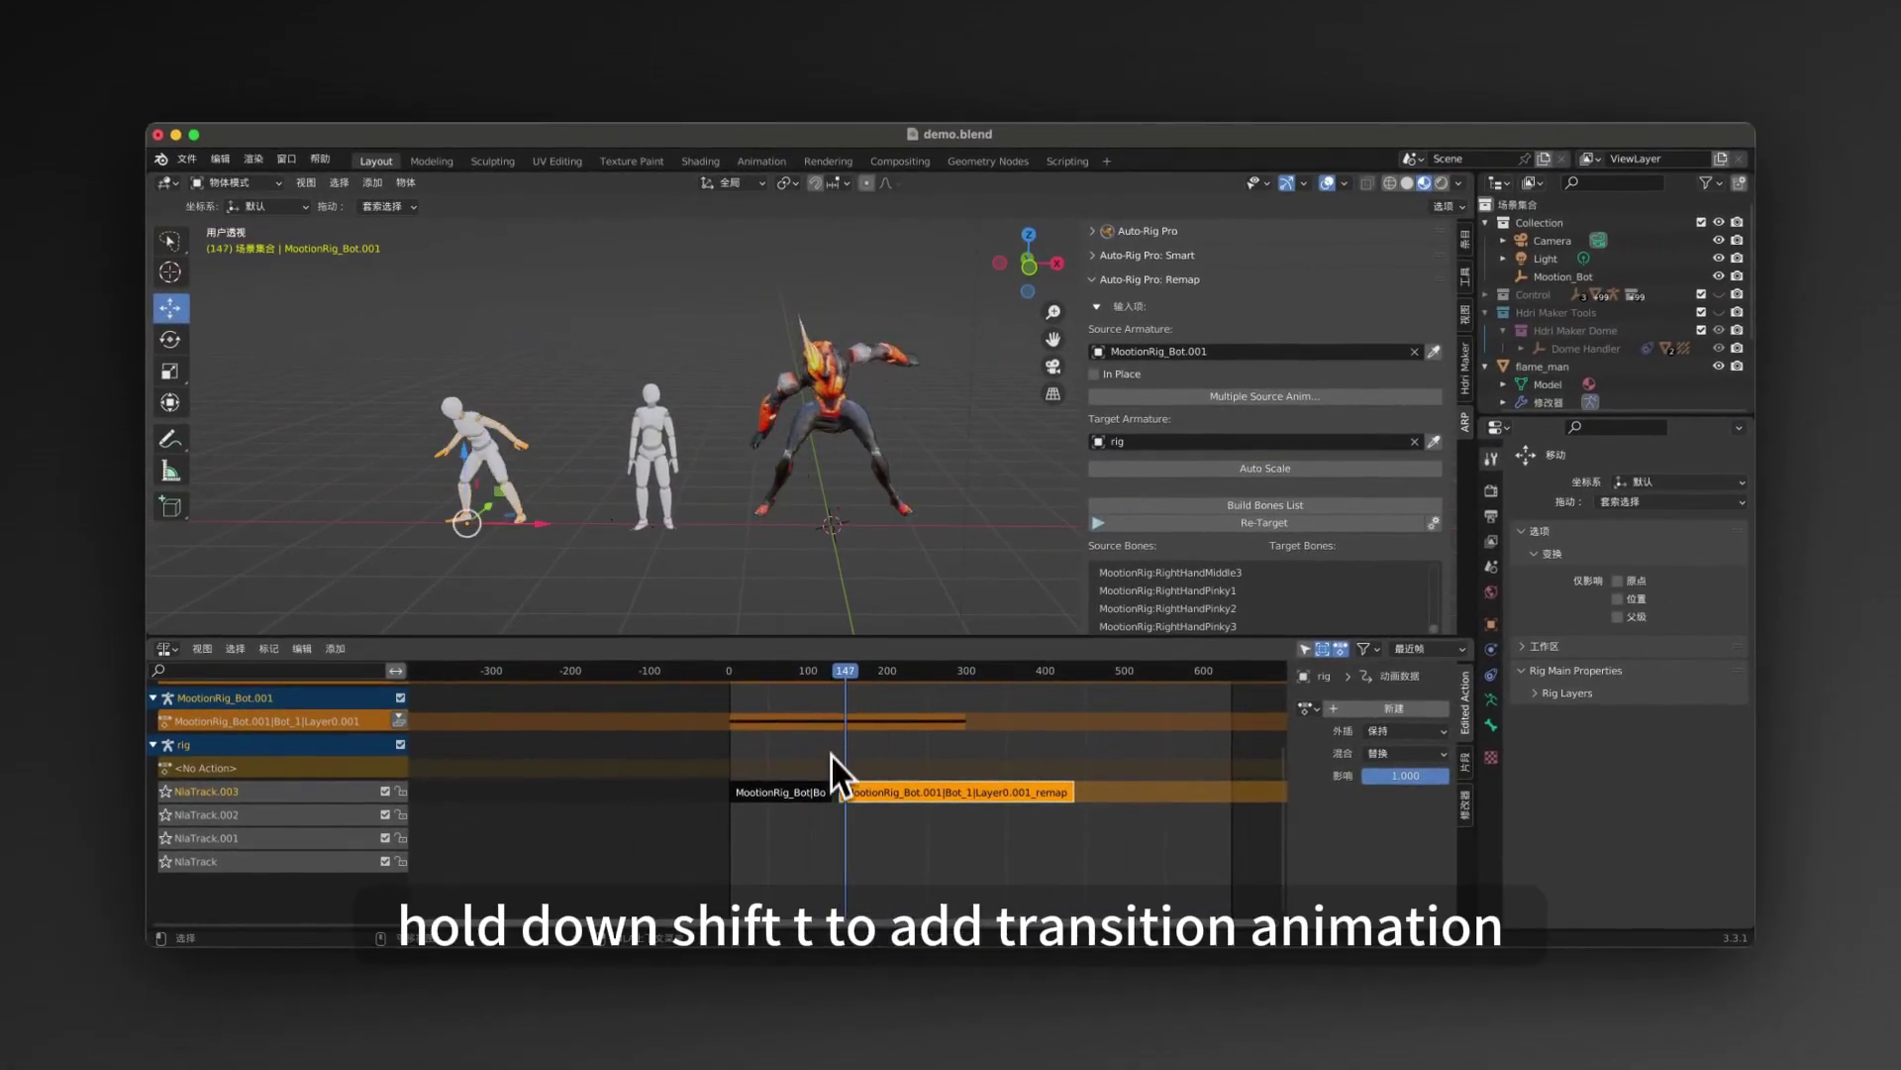
drag(810, 761, 867, 799)
click(823, 674)
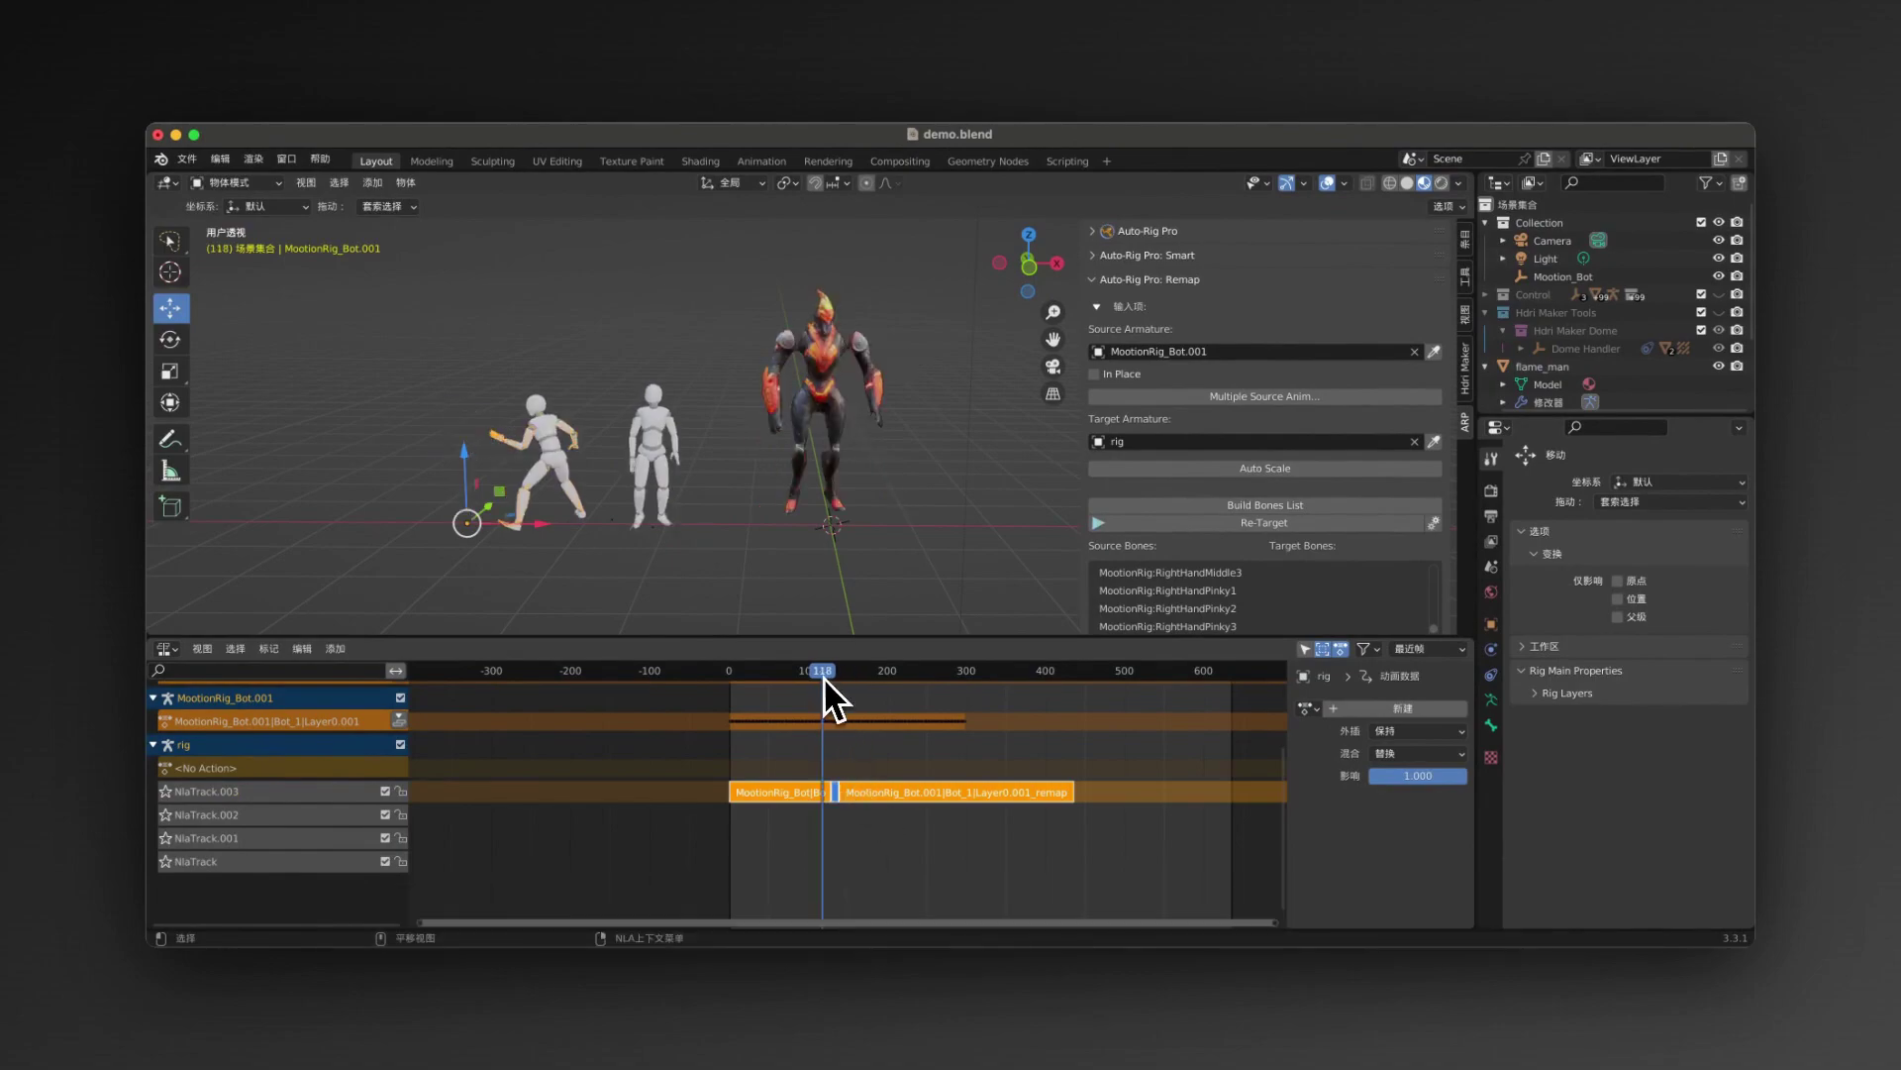